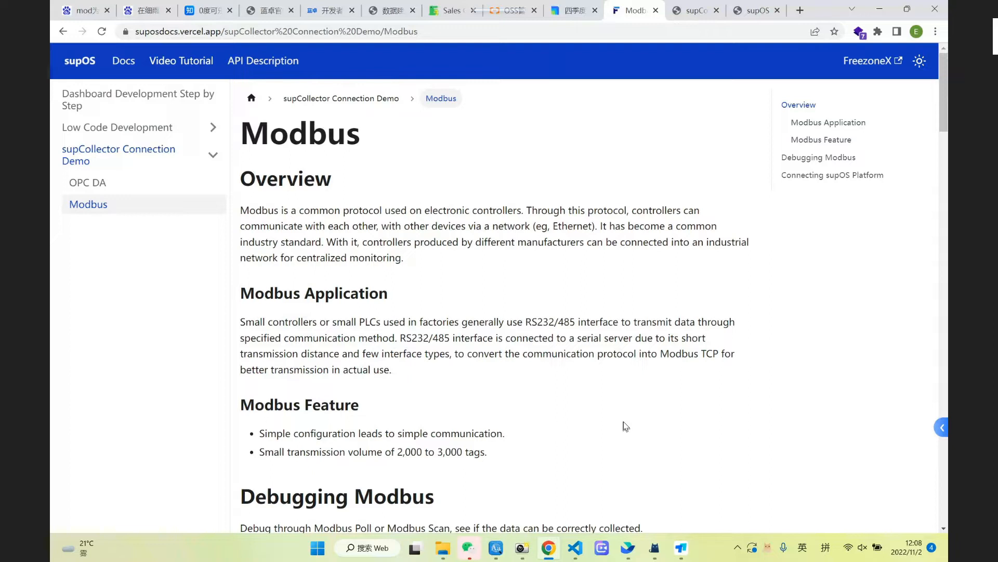
- Read the Modbus overview, application and feature notes and the start of the Debugging Modbus section
{"action": "scroll", "coordinate": [598, 403], "scroll_direction": "down", "scroll_amount": 2}
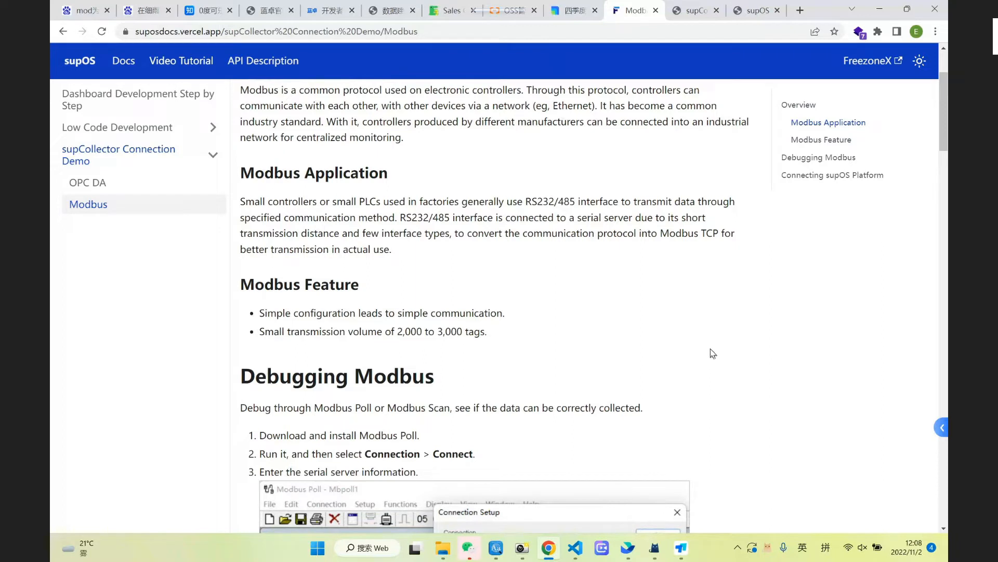
{"action": "scroll", "coordinate": [759, 314], "scroll_direction": "up", "scroll_amount": 2}
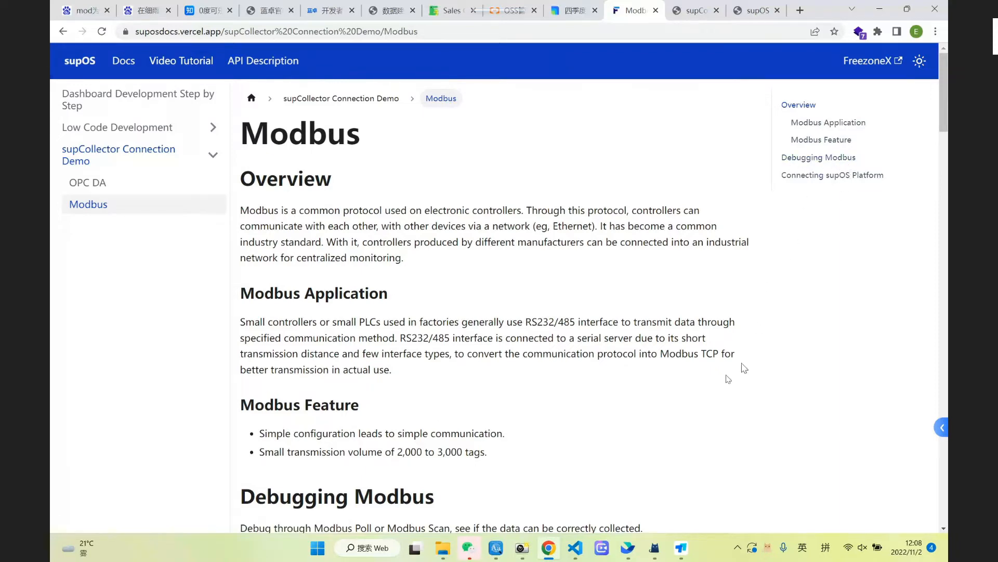
{"action": "scroll", "coordinate": [743, 367], "scroll_direction": "down", "scroll_amount": 3}
{"action": "scroll", "coordinate": [689, 340], "scroll_direction": "down", "scroll_amount": 2}
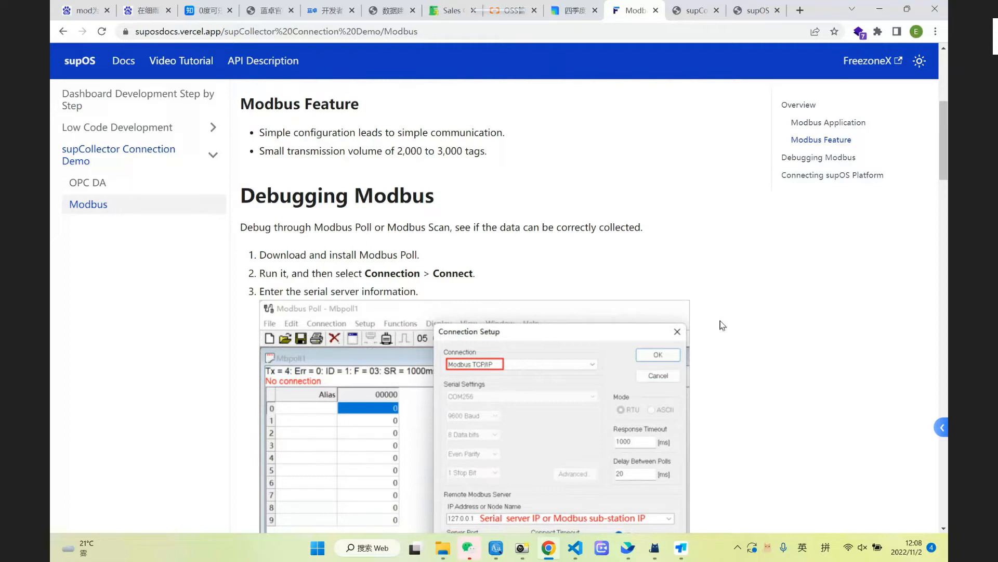
{"action": "scroll", "coordinate": [541, 468], "scroll_direction": "down", "scroll_amount": 1}
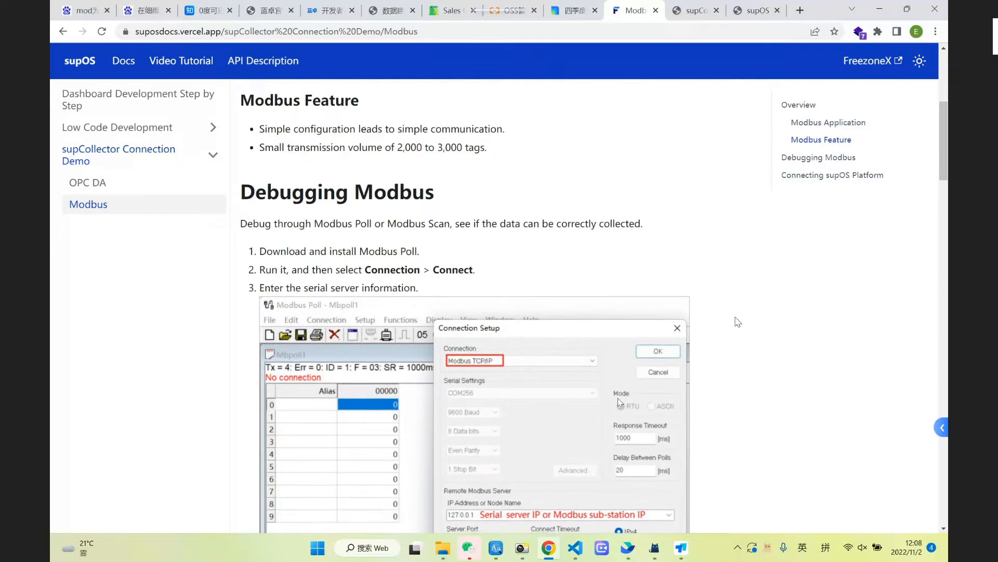
- Launch Modbus Slave, switching to the remote display it opens on, and tile its Mbslave1 window
{"action": "left_click", "coordinate": [381, 549]}
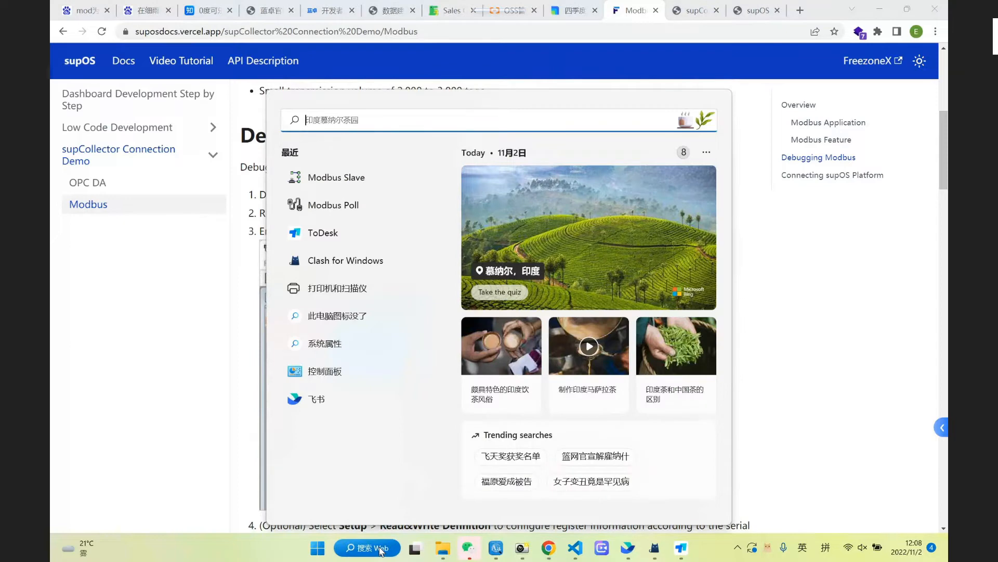
{"action": "type", "text": "modbus"}
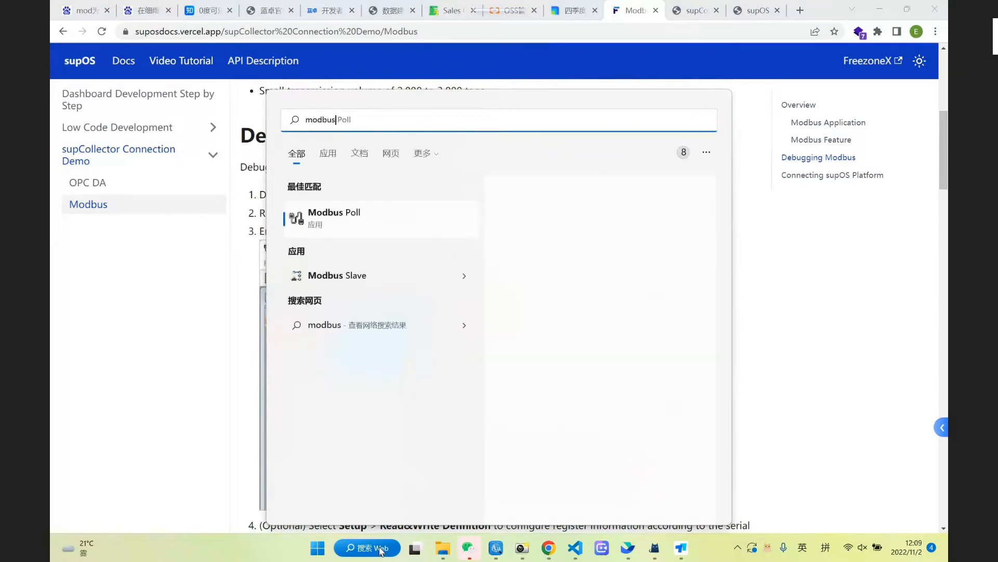
{"action": "left_click", "coordinate": [348, 276]}
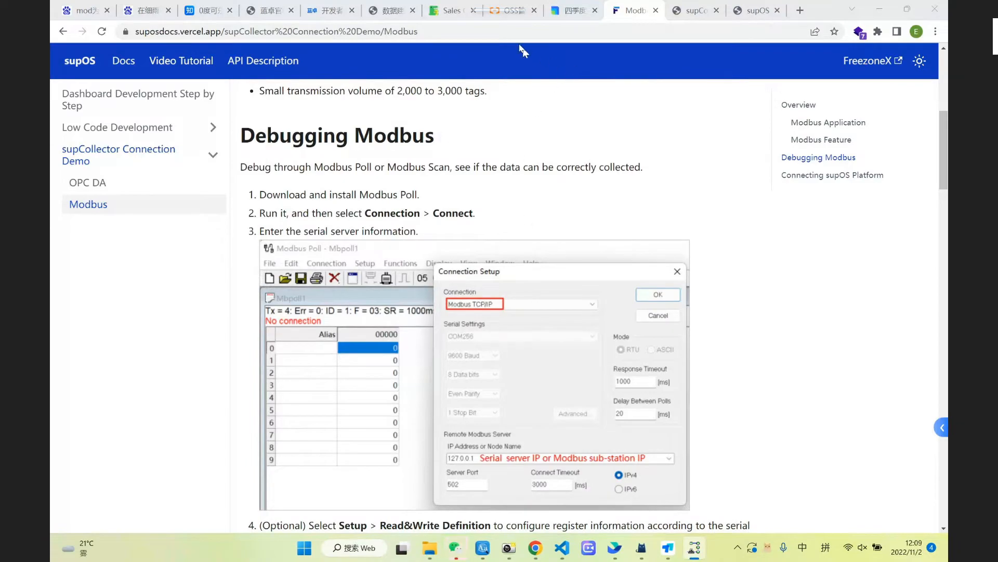
{"action": "mouse_move", "coordinate": [509, 7]}
{"action": "left_click", "coordinate": [583, 18]}
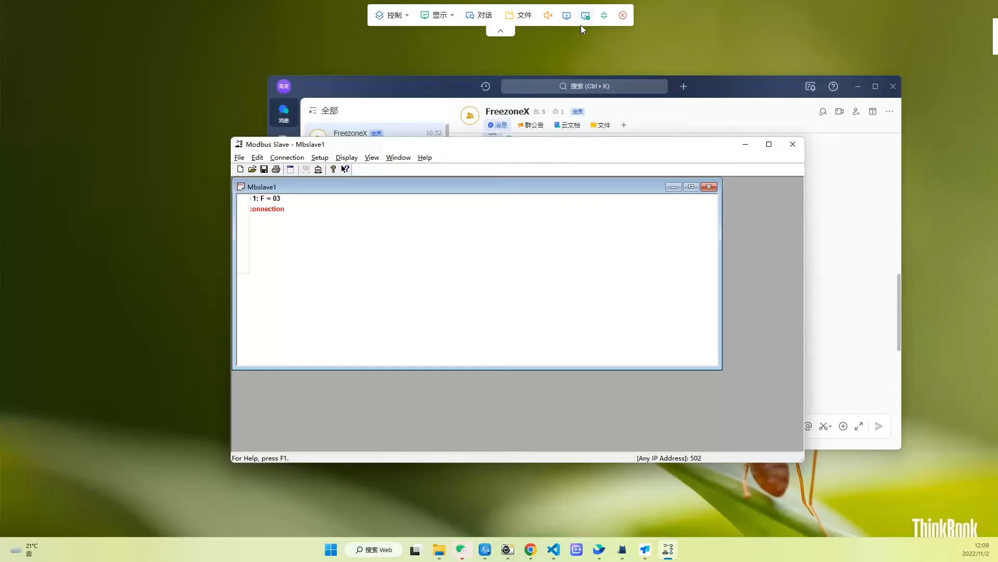
{"action": "left_click", "coordinate": [398, 157]}
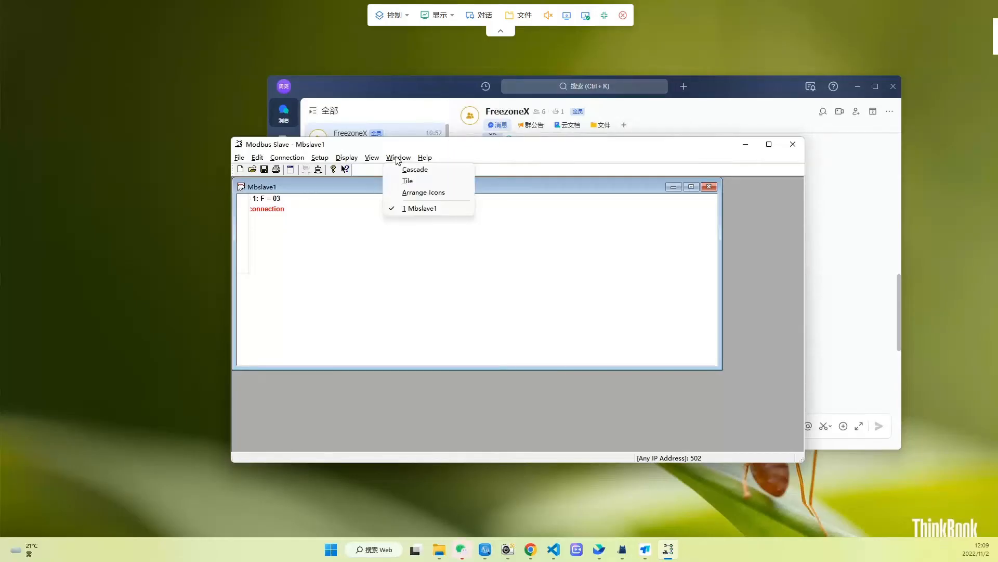
{"action": "left_click", "coordinate": [410, 182]}
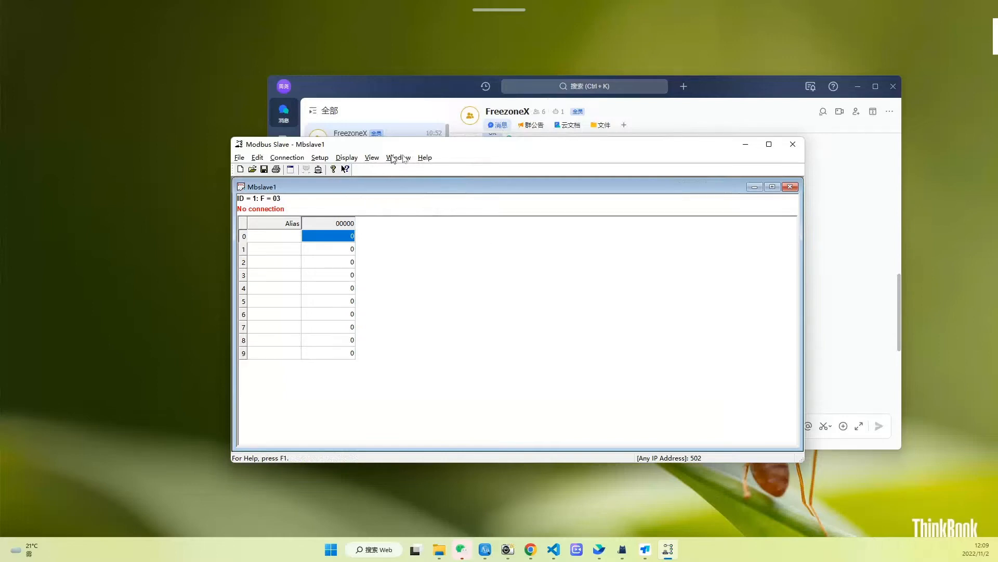
- Review the slave definition of Mbslave1 and accept its existing ID, function, address and quantity settings
{"action": "left_click", "coordinate": [320, 157]}
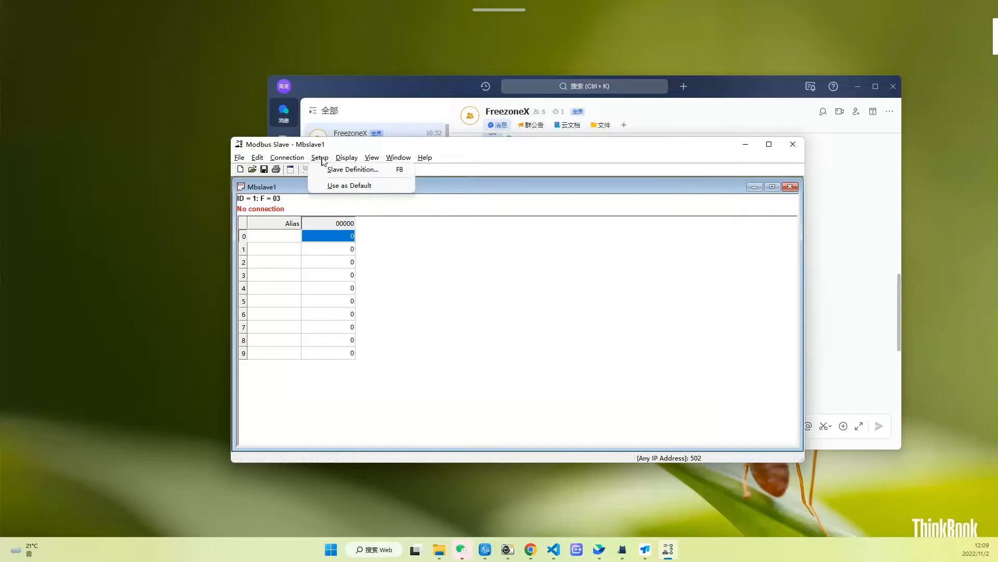
{"action": "left_click", "coordinate": [325, 170]}
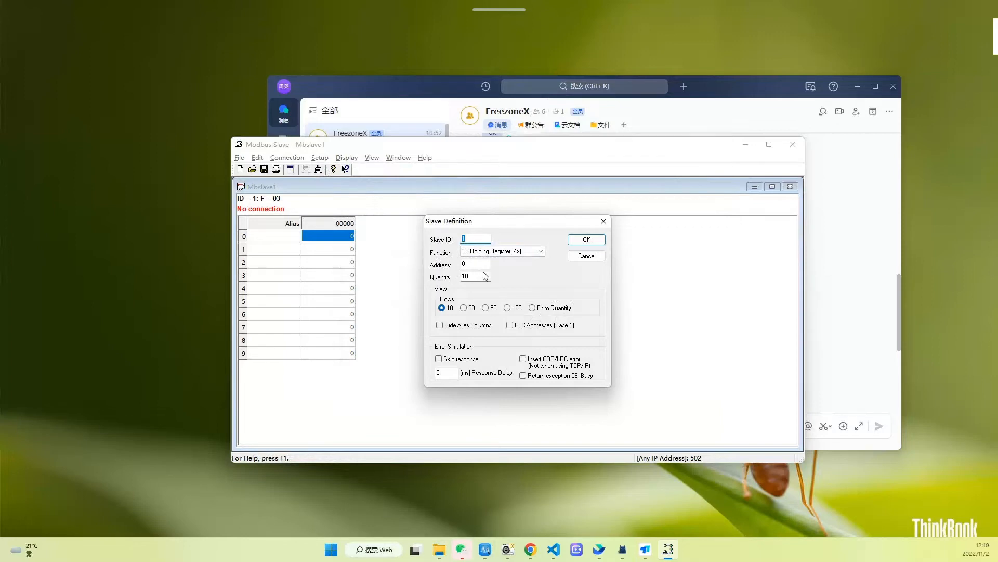
{"action": "left_click", "coordinate": [586, 240]}
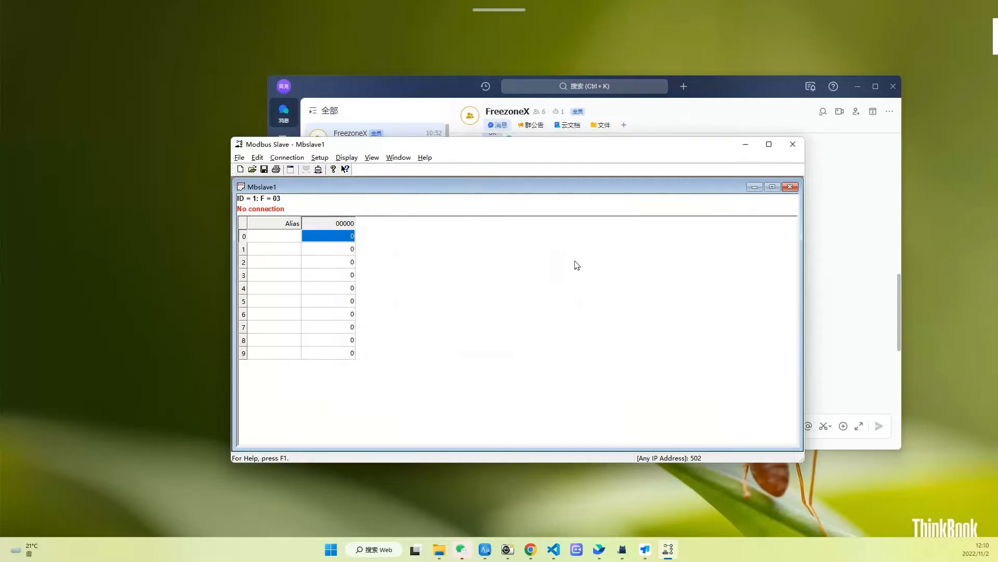
- Launch Modbus Poll from the other remote display, return to the display it opens on and postpone its registration
{"action": "mouse_move", "coordinate": [510, 11]}
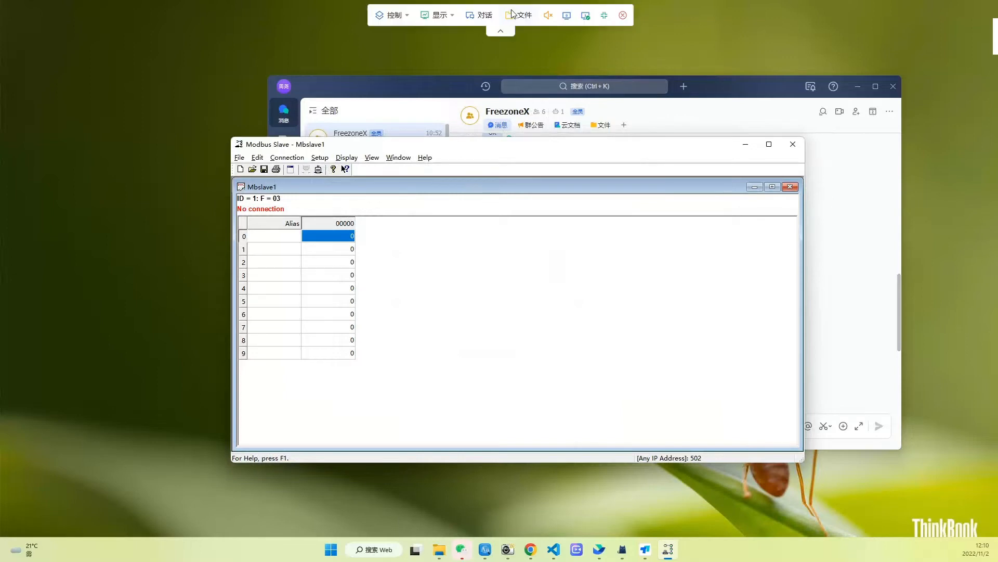
{"action": "left_click", "coordinate": [567, 16]}
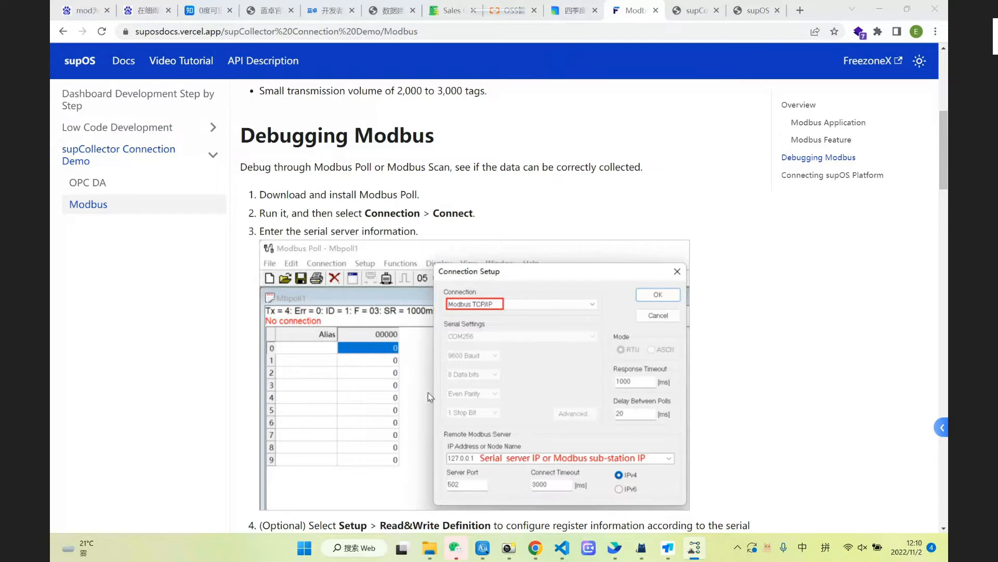
{"action": "left_click", "coordinate": [371, 553]}
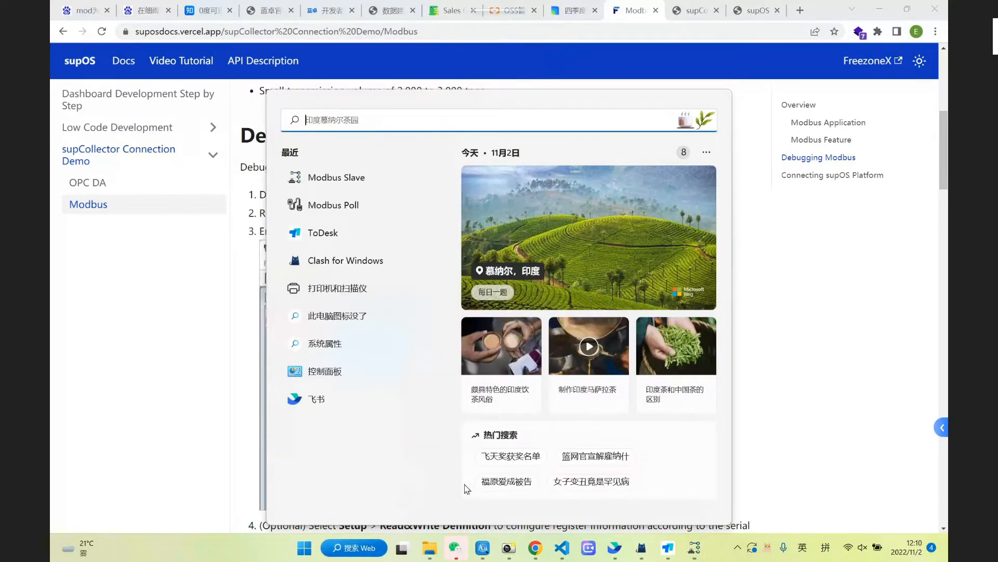
{"action": "type", "text": "modbus"}
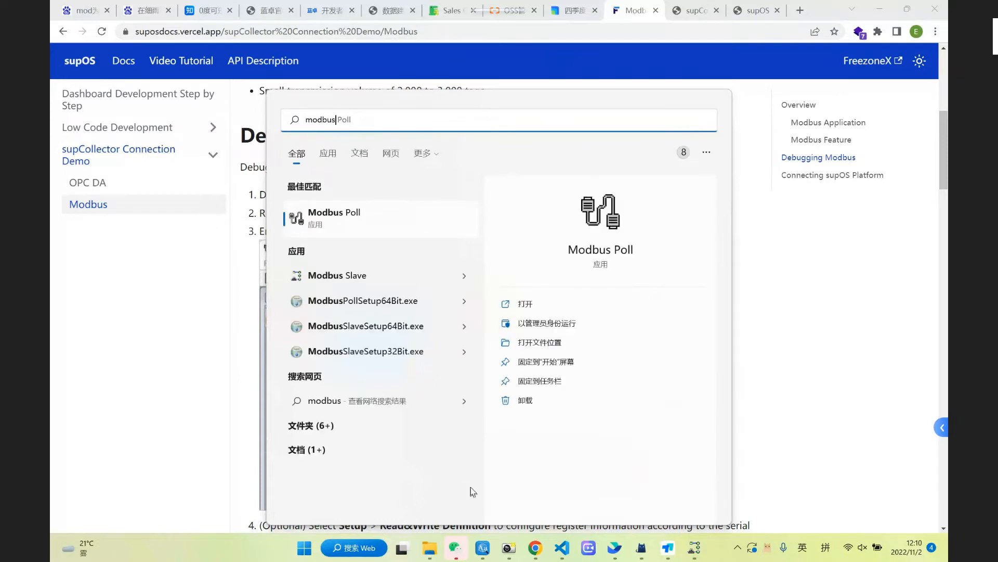
{"action": "left_click", "coordinate": [363, 215]}
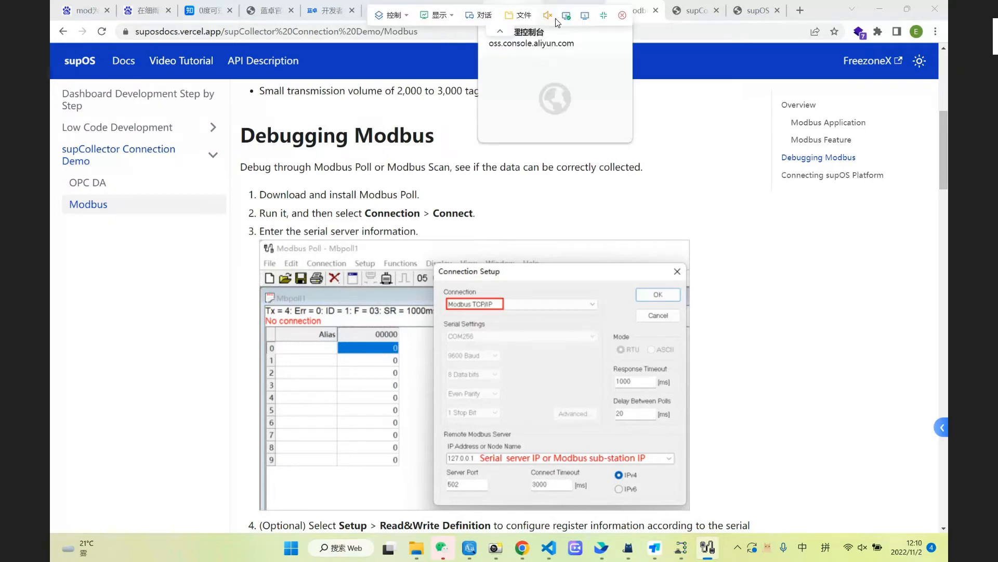
{"action": "left_click", "coordinate": [585, 16]}
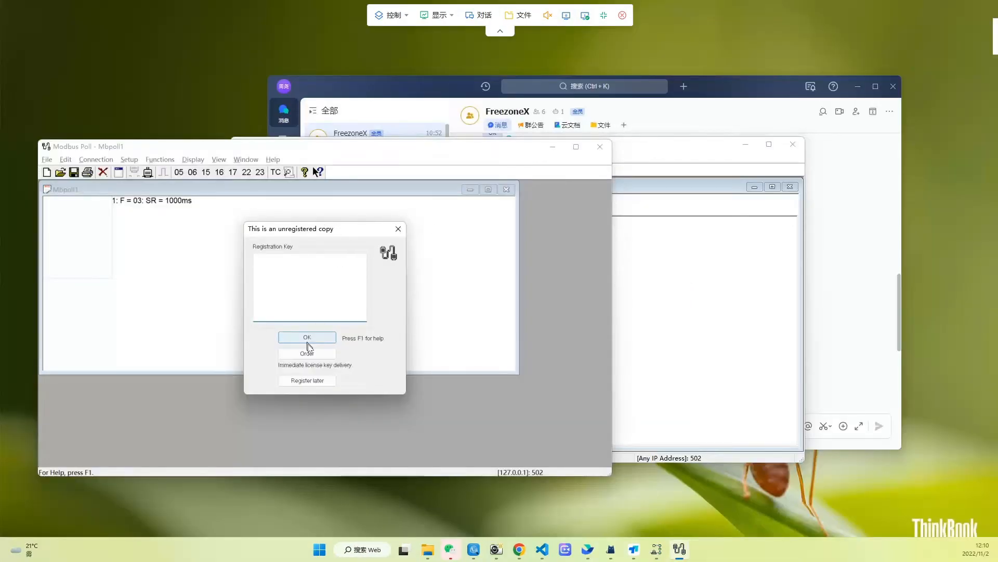
{"action": "left_click", "coordinate": [307, 380]}
{"action": "left_click", "coordinate": [384, 337]}
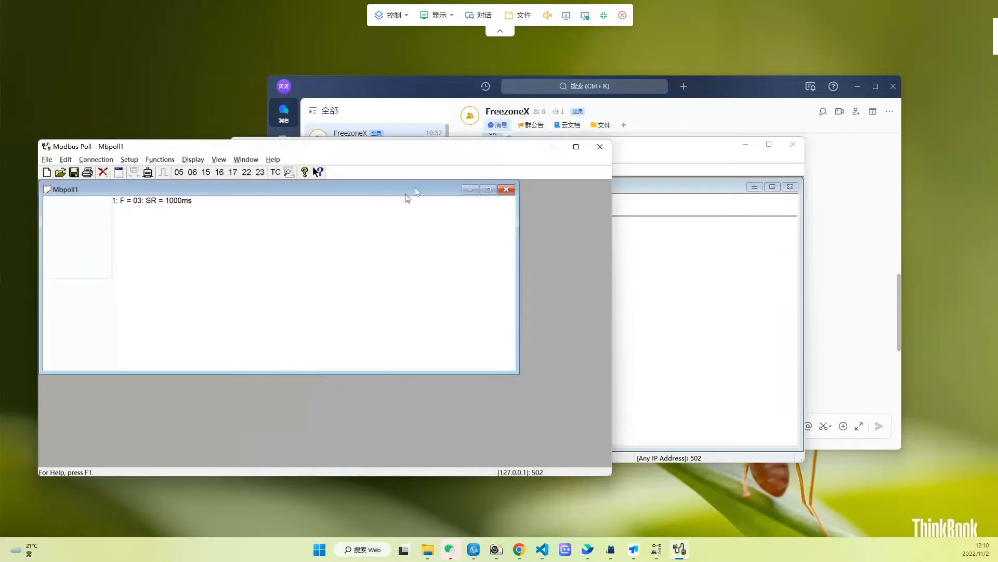
- Move the Modbus Slave window beside Modbus Poll and dismiss Modbus Poll's connection message
{"action": "left_click", "coordinate": [640, 155]}
{"action": "left_click_drag", "start_coordinate": [804, 161], "coordinate": [820, 155]}
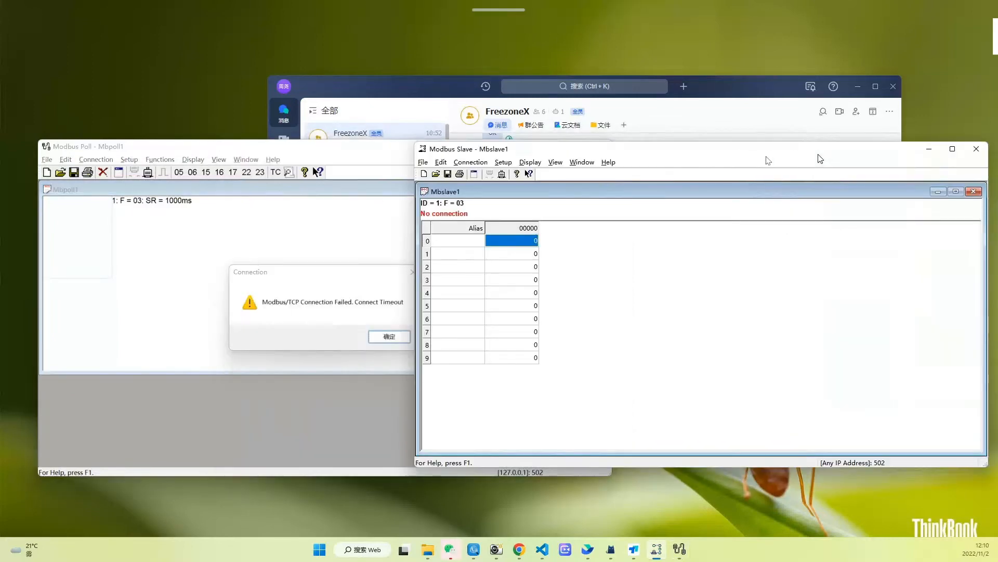
{"action": "left_click", "coordinate": [390, 338]}
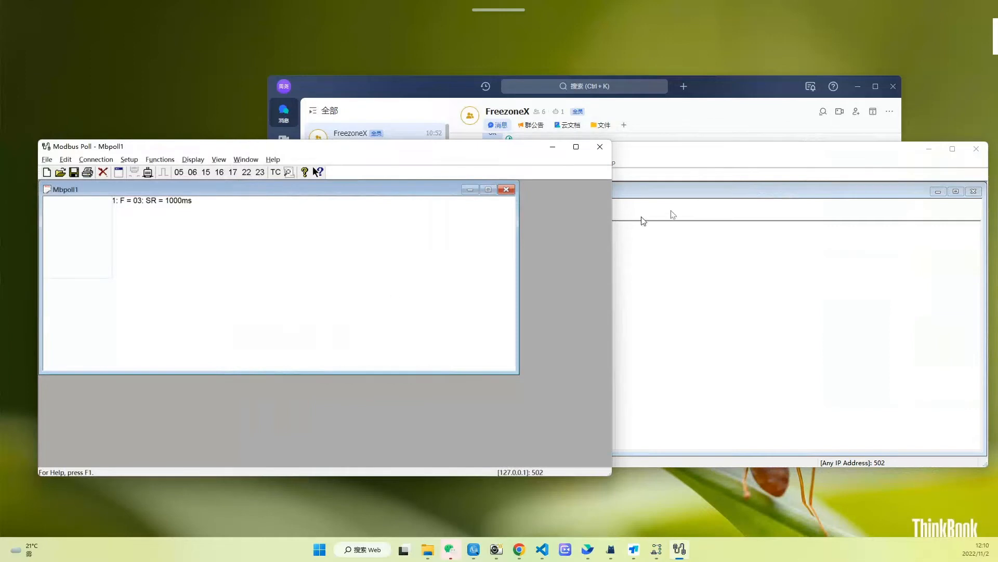
{"action": "left_click_drag", "start_coordinate": [702, 156], "coordinate": [665, 158]}
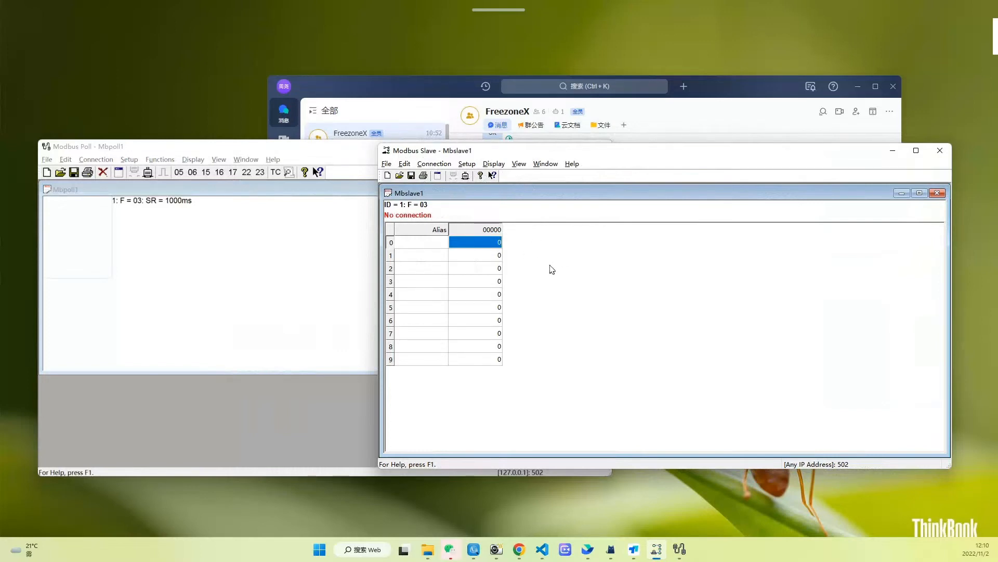
- Set register 0 to 1 and register 2 to 56 in Mbslave1, both with auto increment enabled
{"action": "double_click", "coordinate": [485, 245]}
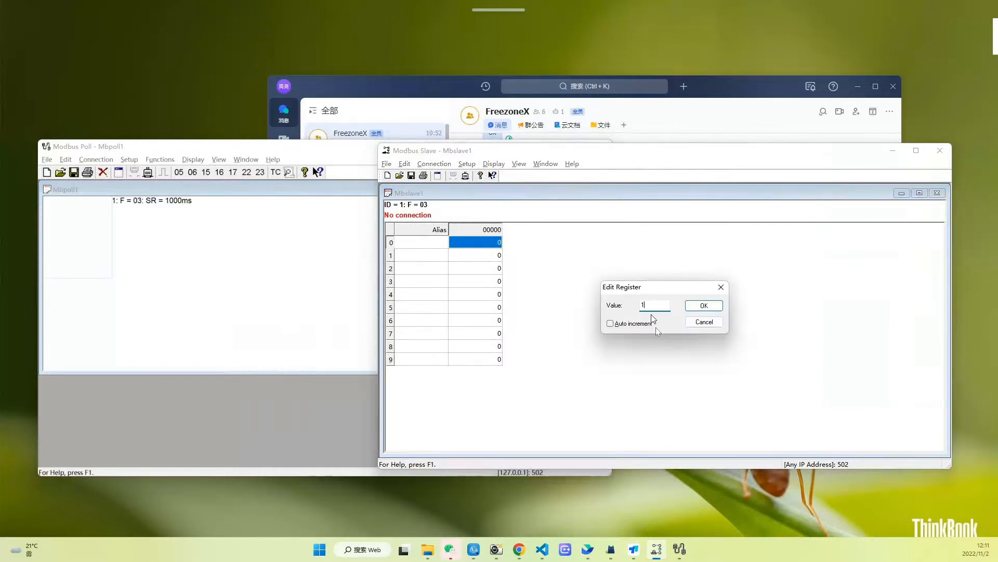
{"action": "left_click", "coordinate": [632, 324]}
{"action": "left_click", "coordinate": [715, 306]}
{"action": "left_click", "coordinate": [496, 268]}
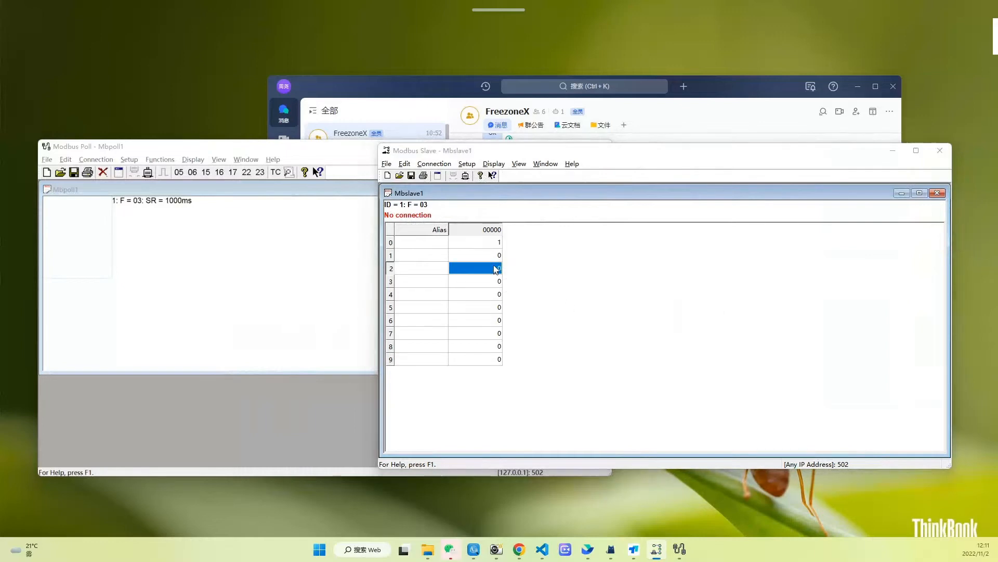
{"action": "double_click", "coordinate": [496, 269]}
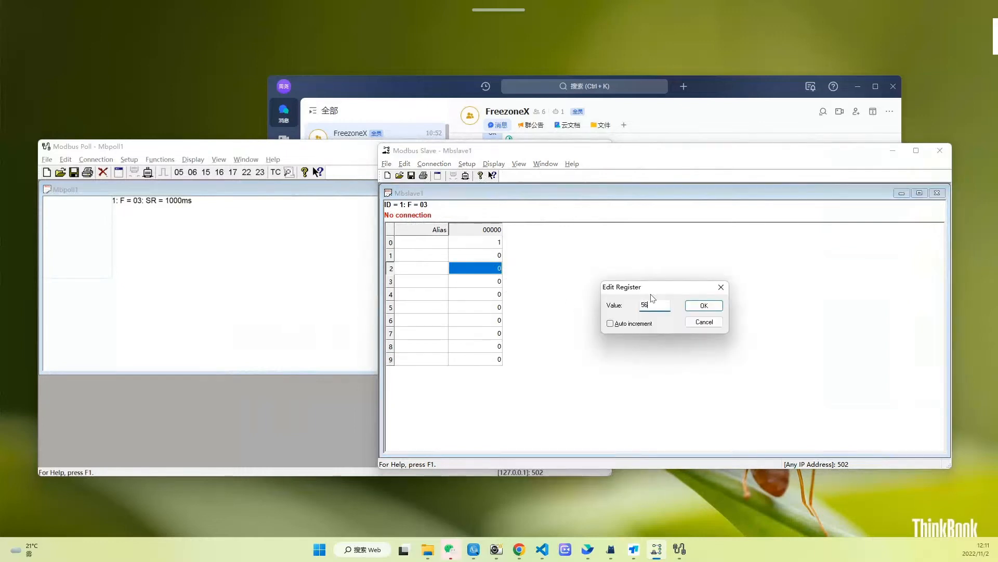
{"action": "left_click", "coordinate": [621, 323]}
{"action": "left_click", "coordinate": [697, 308]}
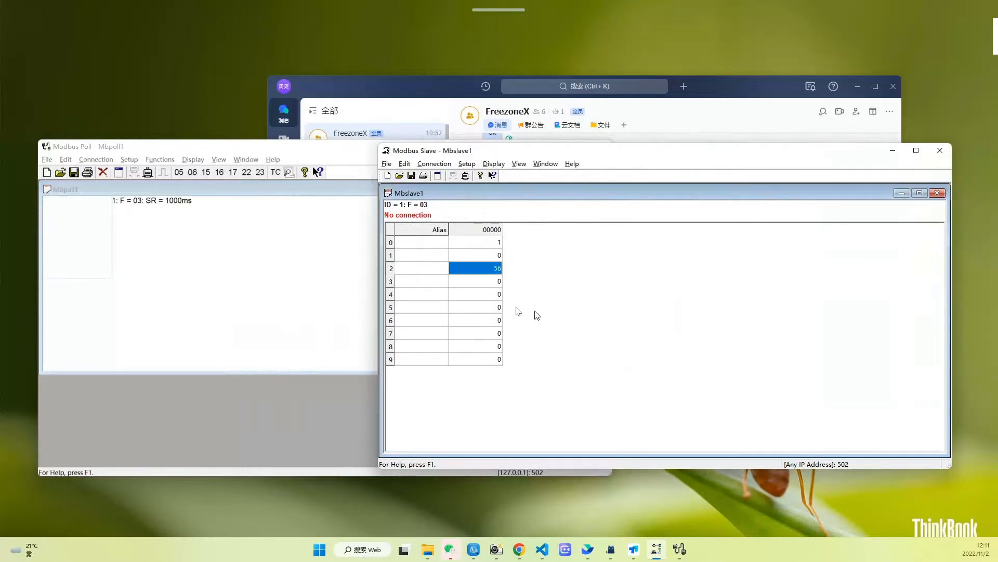
- Set register 4 to 54 and register 6 to 89 in Mbslave1, both with auto increment enabled
{"action": "double_click", "coordinate": [490, 295]}
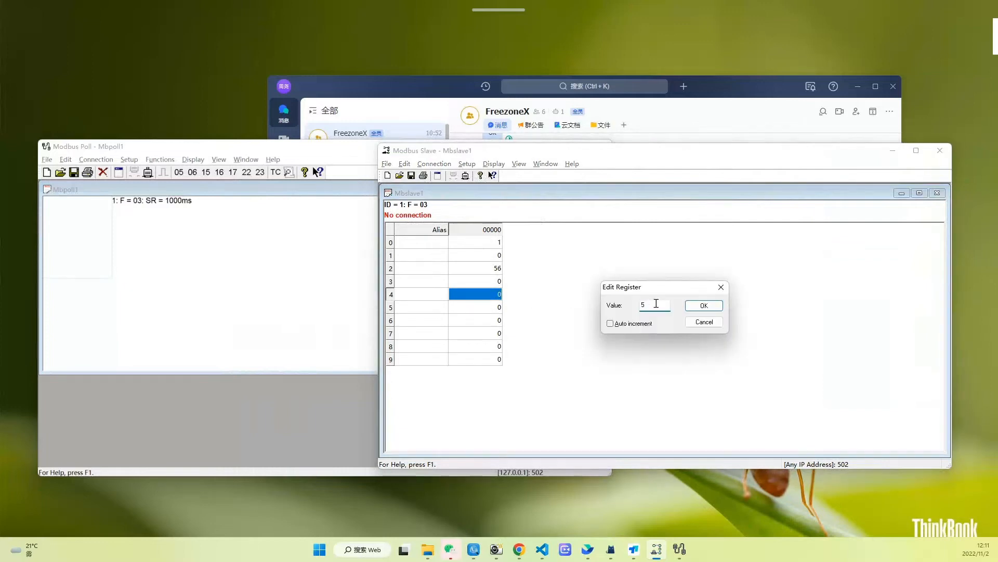
{"action": "type", "text": "54"}
{"action": "left_click", "coordinate": [621, 324]}
{"action": "left_click", "coordinate": [704, 306]}
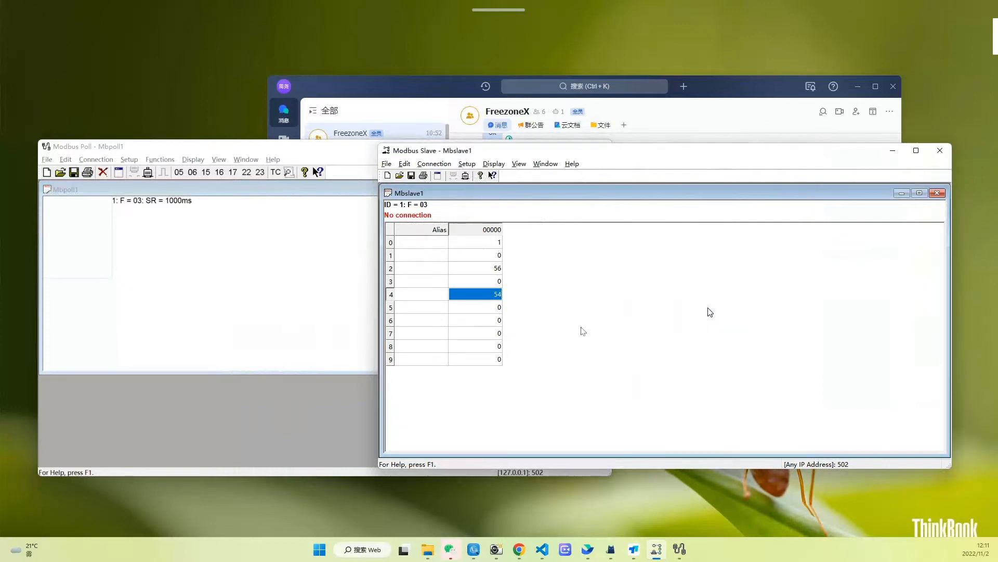
{"action": "double_click", "coordinate": [499, 321]}
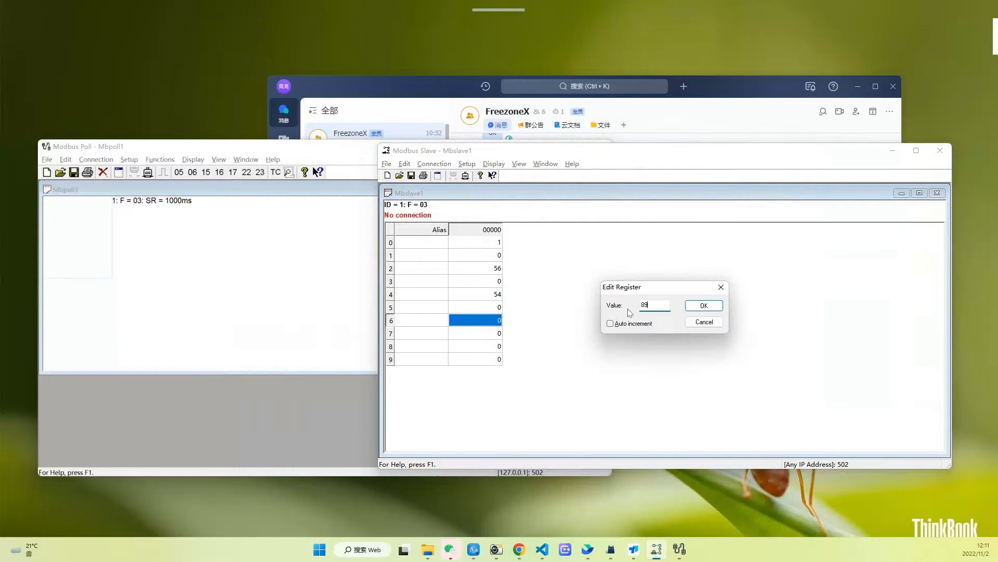
{"action": "left_click", "coordinate": [621, 324]}
{"action": "left_click", "coordinate": [692, 305]}
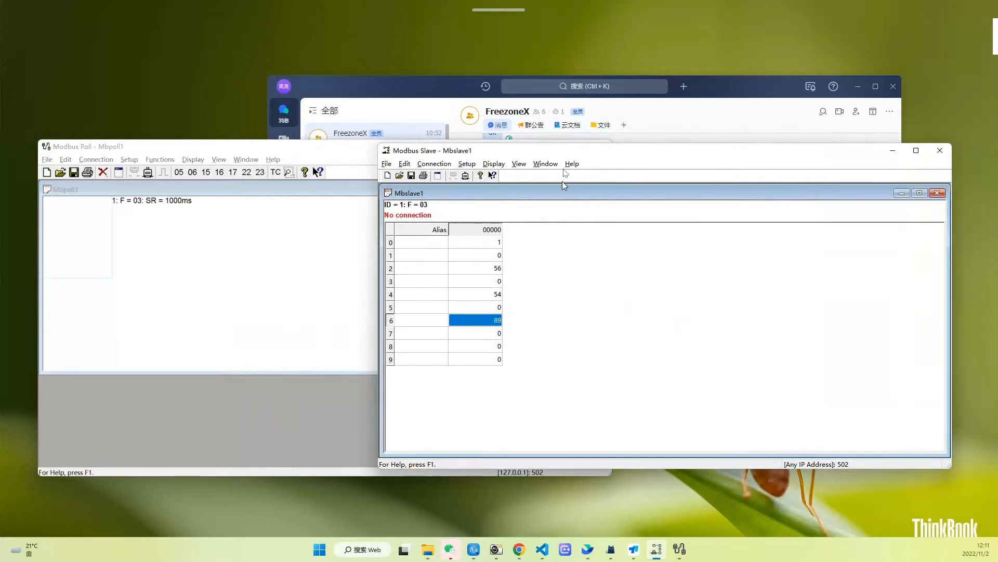
- Connect Modbus Slave over Modbus TCP/IP on port 502 with any IPv4 address, postponing its registration
{"action": "left_click_drag", "start_coordinate": [595, 155], "coordinate": [582, 152]}
{"action": "left_click", "coordinate": [414, 162]}
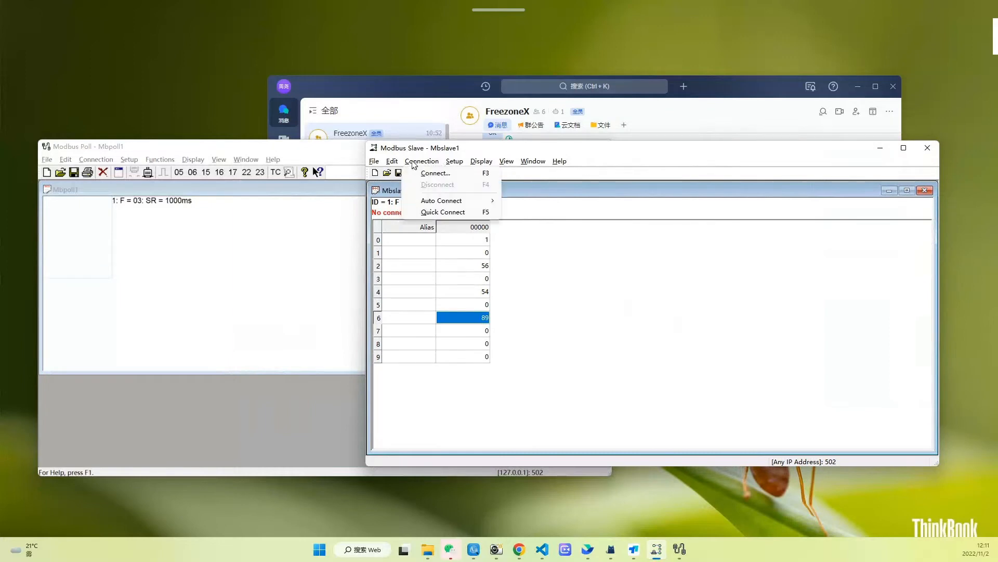
{"action": "left_click", "coordinate": [431, 174]}
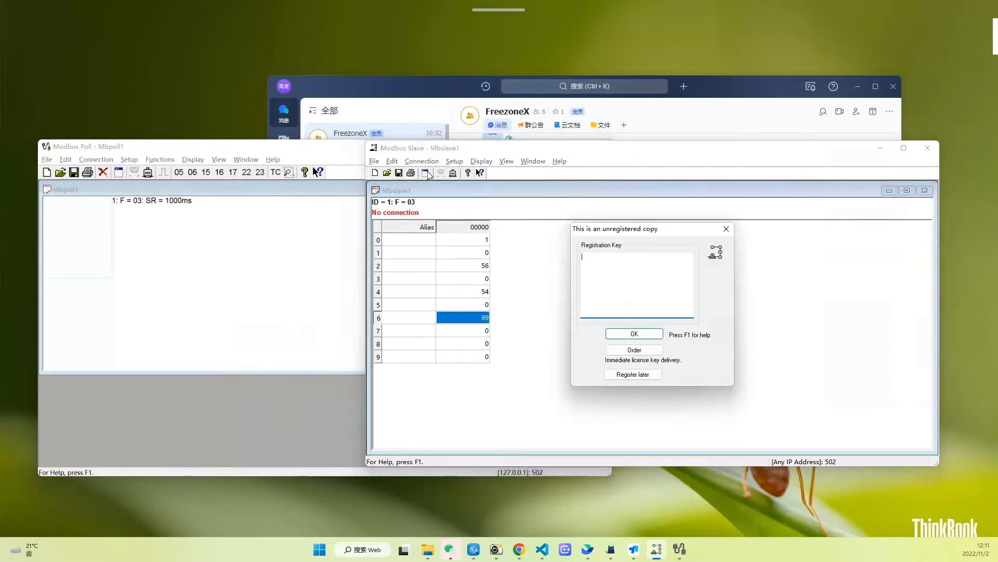
{"action": "left_click", "coordinate": [632, 374]}
{"action": "left_click", "coordinate": [706, 330]}
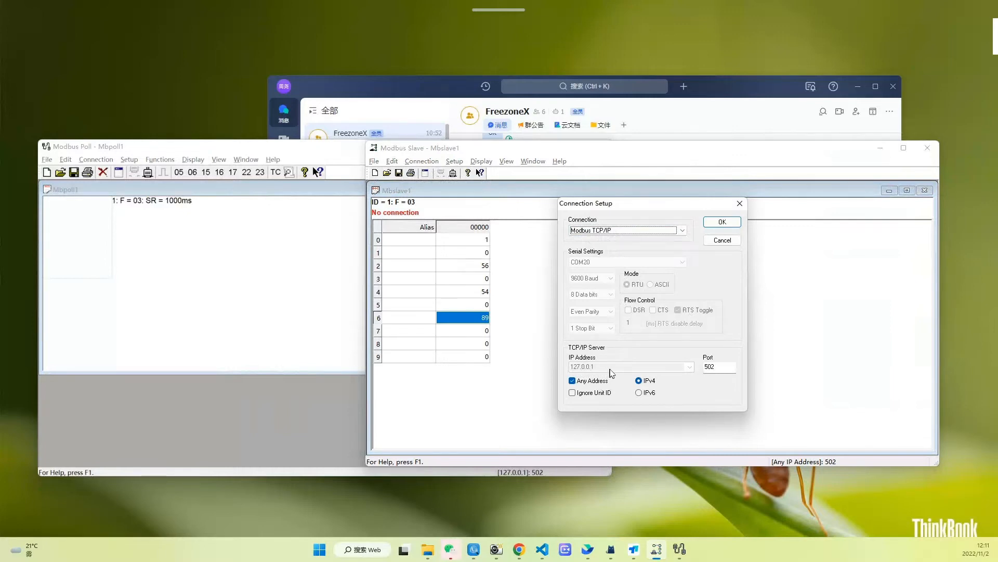
{"action": "left_click", "coordinate": [722, 224]}
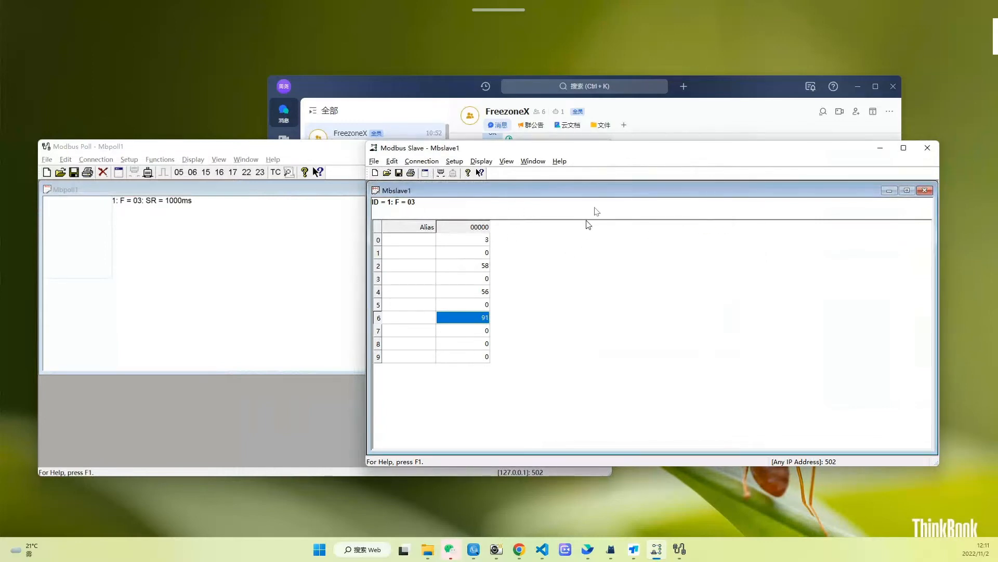
- Bring the Modbus Poll window to the front and arrange its Mbpoll1 document to fill the workspace
{"action": "left_click_drag", "start_coordinate": [310, 151], "coordinate": [297, 150]}
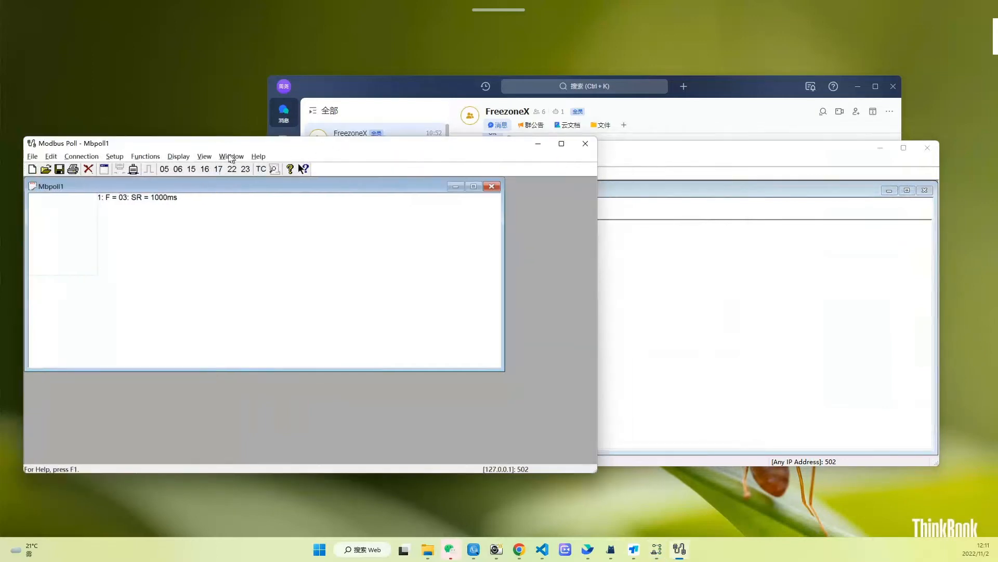
{"action": "left_click", "coordinate": [229, 157]}
{"action": "left_click", "coordinate": [242, 181]}
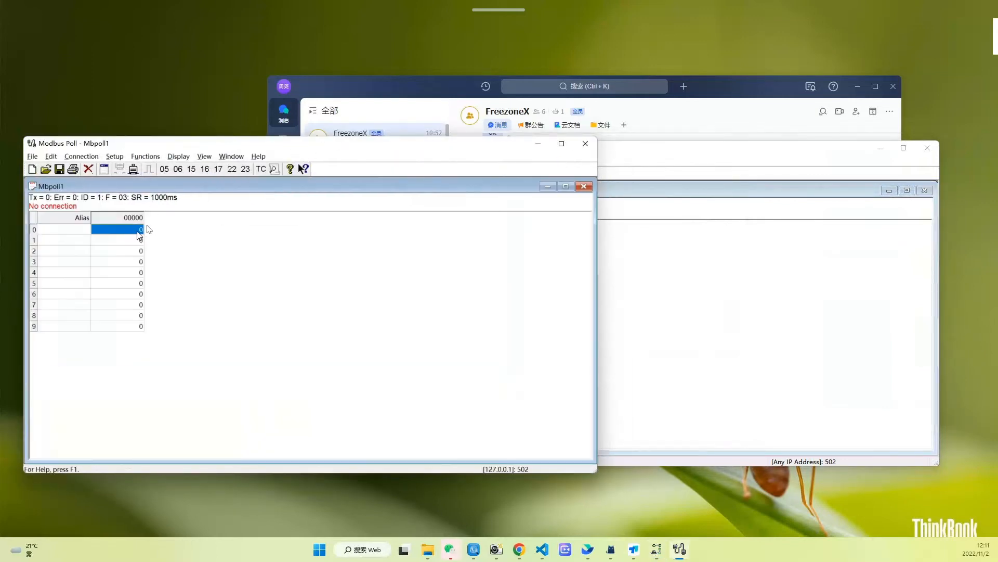
- Connect Modbus Poll over Modbus TCP/IP to 127.0.0.1 on port 502 with IPv4, postponing its registration
{"action": "left_click", "coordinate": [79, 156]}
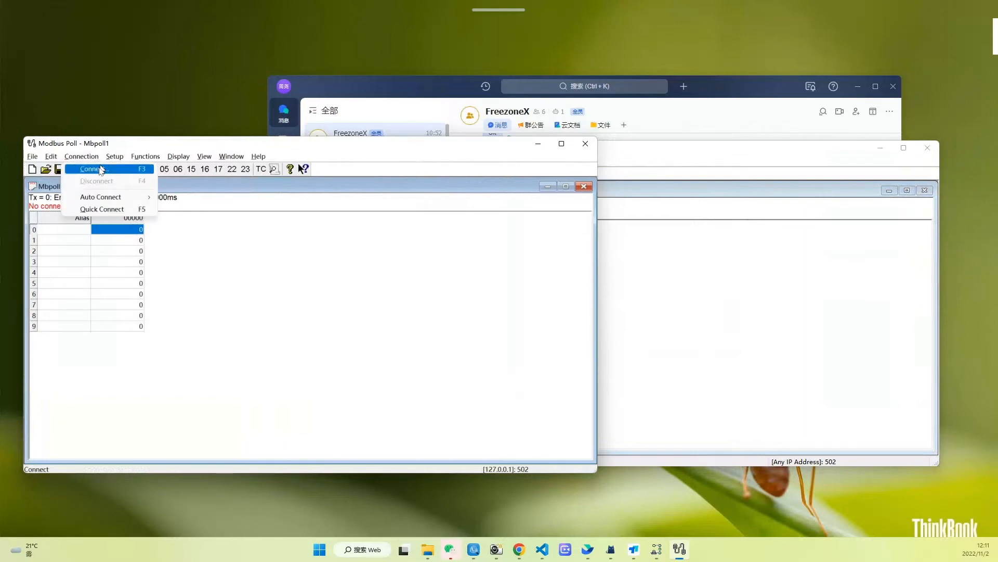
{"action": "left_click", "coordinate": [97, 169]}
{"action": "left_click", "coordinate": [291, 375]}
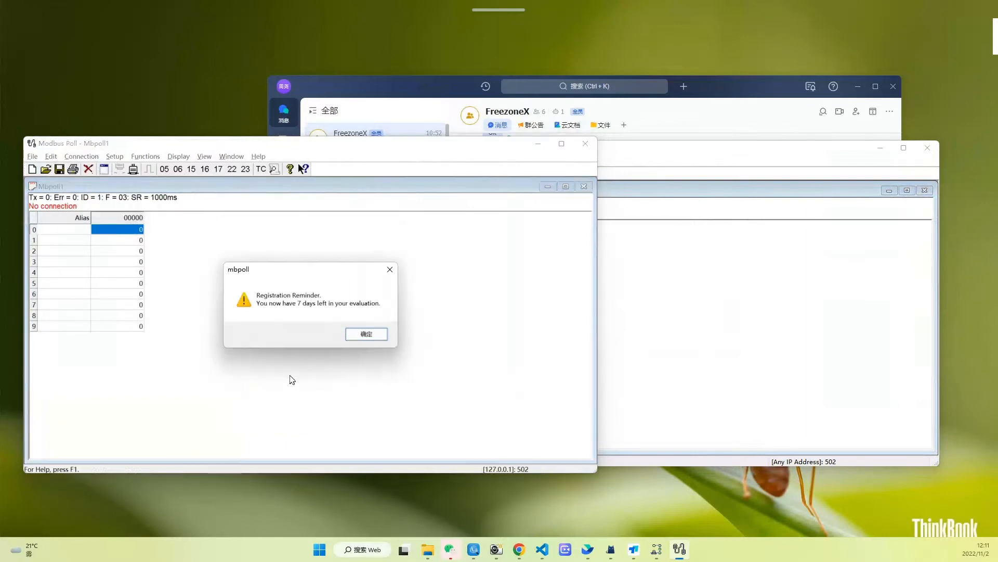
{"action": "left_click", "coordinate": [380, 333]}
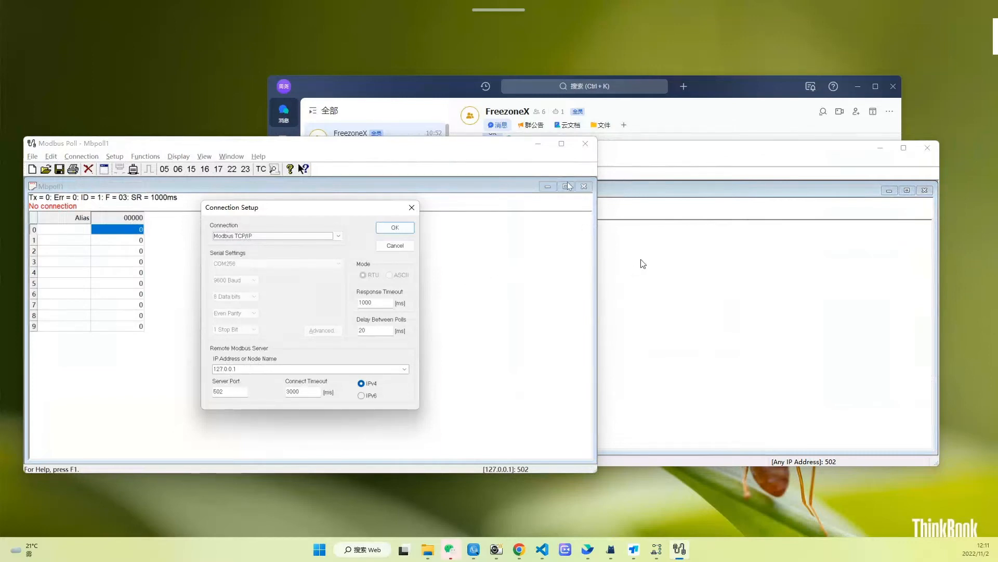
{"action": "left_click", "coordinate": [396, 228]}
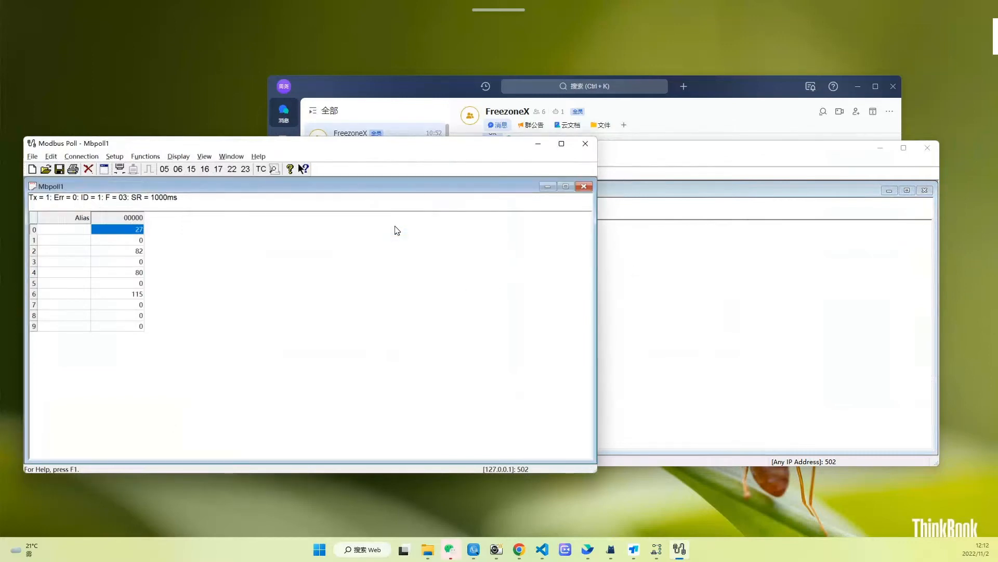
- Bring Modbus Slave beside Modbus Poll to compare the register values in both windows
{"action": "left_click_drag", "start_coordinate": [634, 154], "coordinate": [652, 154]}
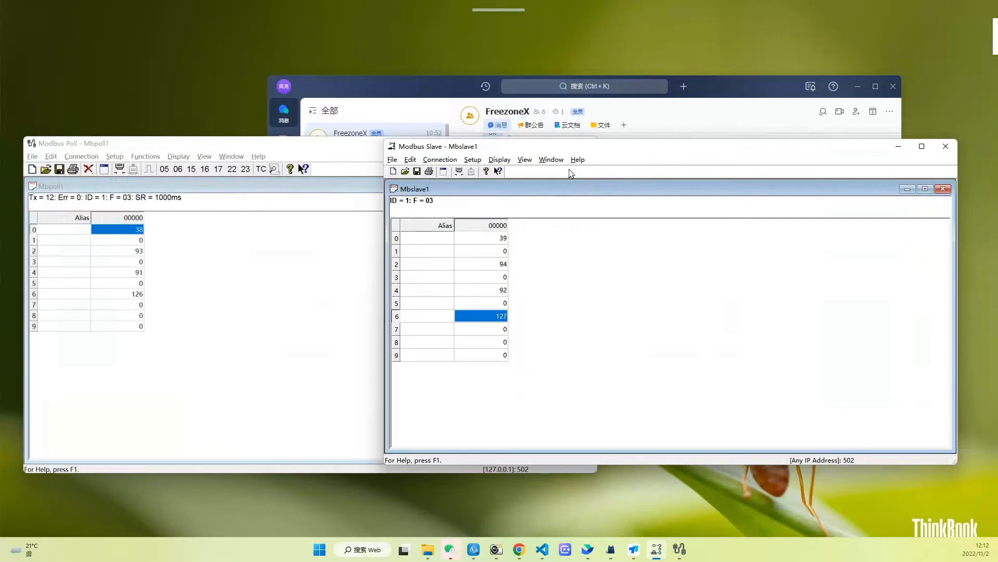
{"action": "left_click_drag", "start_coordinate": [619, 151], "coordinate": [583, 151]}
- Switch to the display with the supOS Modbus guide and review its Connection Setup, Read/Write Definition and supOS platform connection instructions
{"action": "mouse_move", "coordinate": [514, 11]}
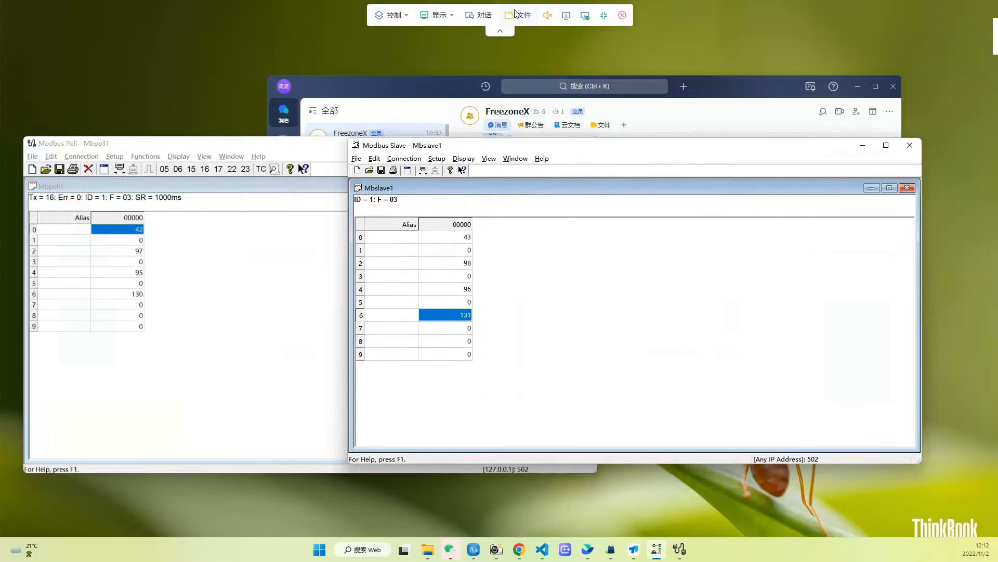
{"action": "left_click", "coordinate": [567, 15]}
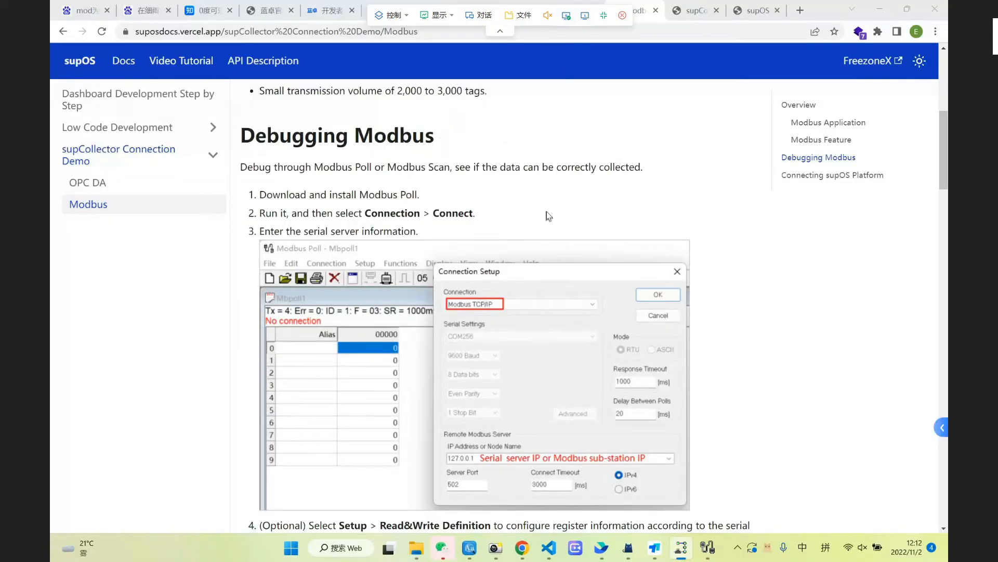
{"action": "scroll", "coordinate": [549, 216], "scroll_direction": "down", "scroll_amount": 7}
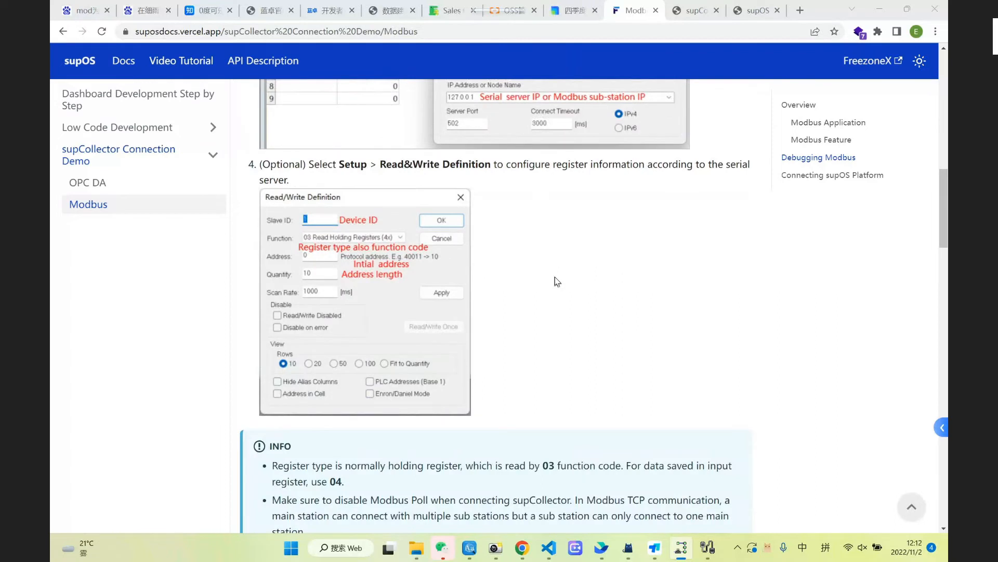
{"action": "scroll", "coordinate": [554, 276], "scroll_direction": "up", "scroll_amount": 5}
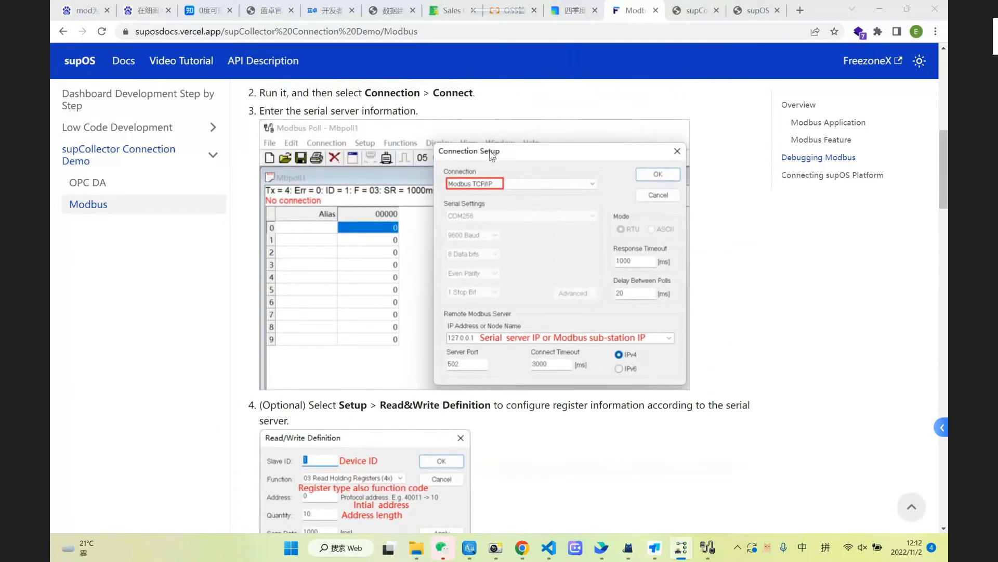
{"action": "scroll", "coordinate": [530, 406], "scroll_direction": "down", "scroll_amount": 2}
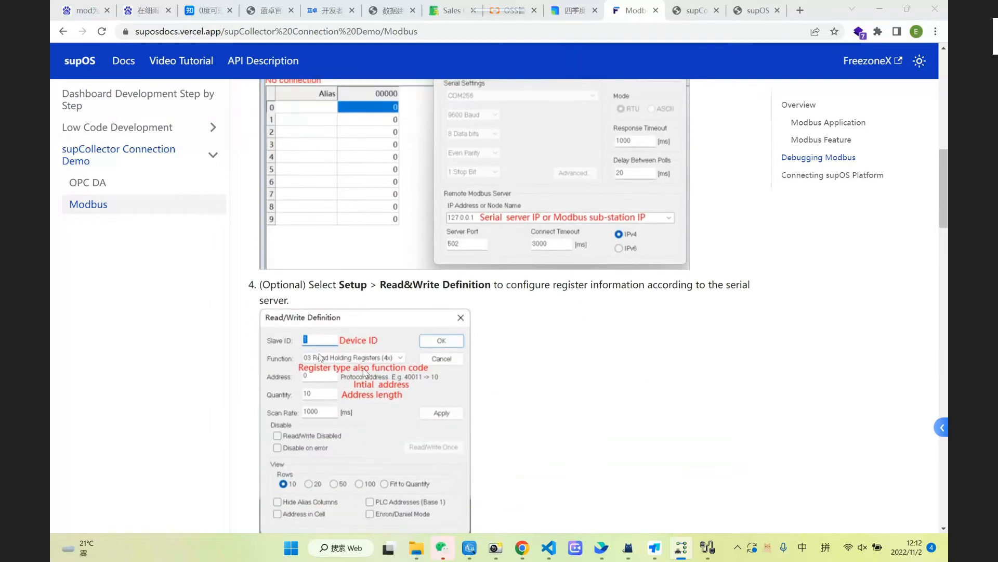
{"action": "scroll", "coordinate": [507, 397], "scroll_direction": "down", "scroll_amount": 2}
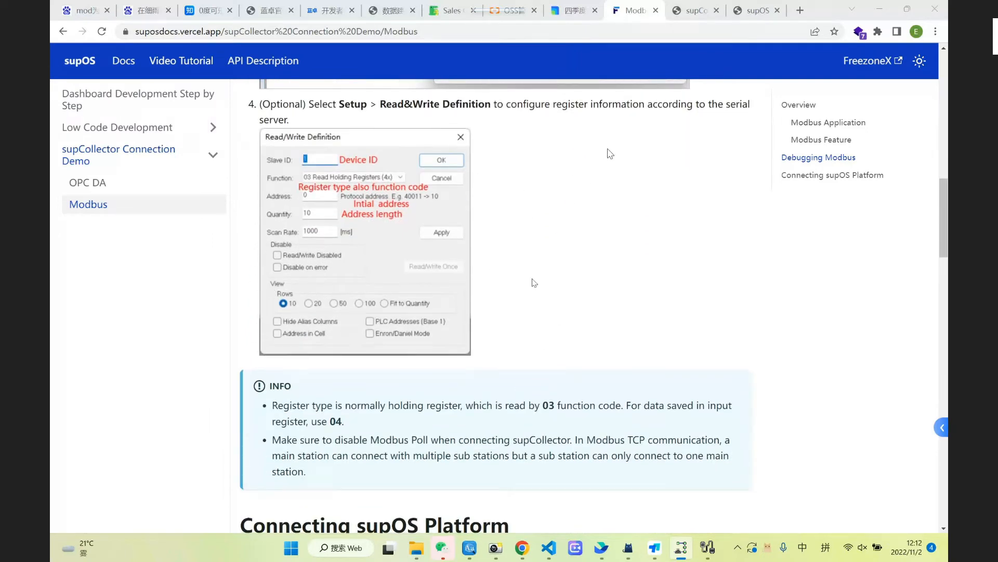
{"action": "scroll", "coordinate": [572, 289], "scroll_direction": "up", "scroll_amount": 2}
{"action": "scroll", "coordinate": [572, 289], "scroll_direction": "up", "scroll_amount": 1}
{"action": "scroll", "coordinate": [613, 351], "scroll_direction": "up", "scroll_amount": 4}
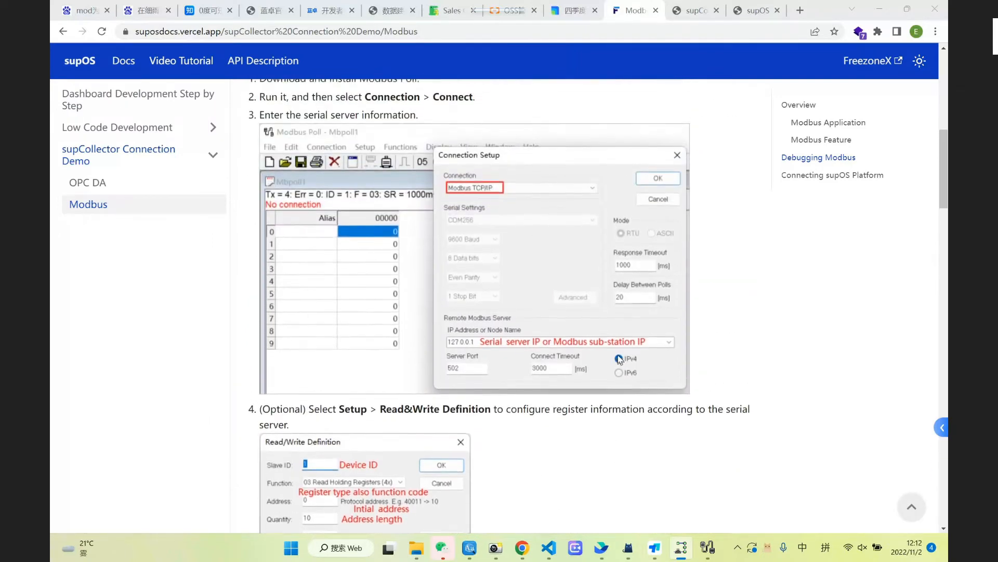
{"action": "scroll", "coordinate": [583, 326], "scroll_direction": "down", "scroll_amount": 6}
{"action": "scroll", "coordinate": [584, 327], "scroll_direction": "down", "scroll_amount": 8}
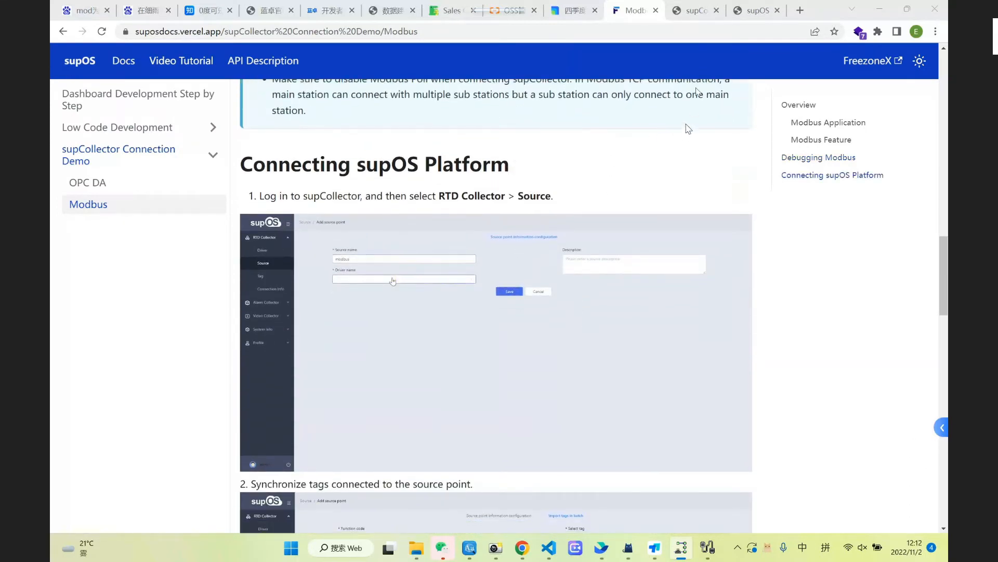
- Switch to supCollector and delete the existing modbus source from the RTD Collector sources
{"action": "left_click", "coordinate": [703, 12]}
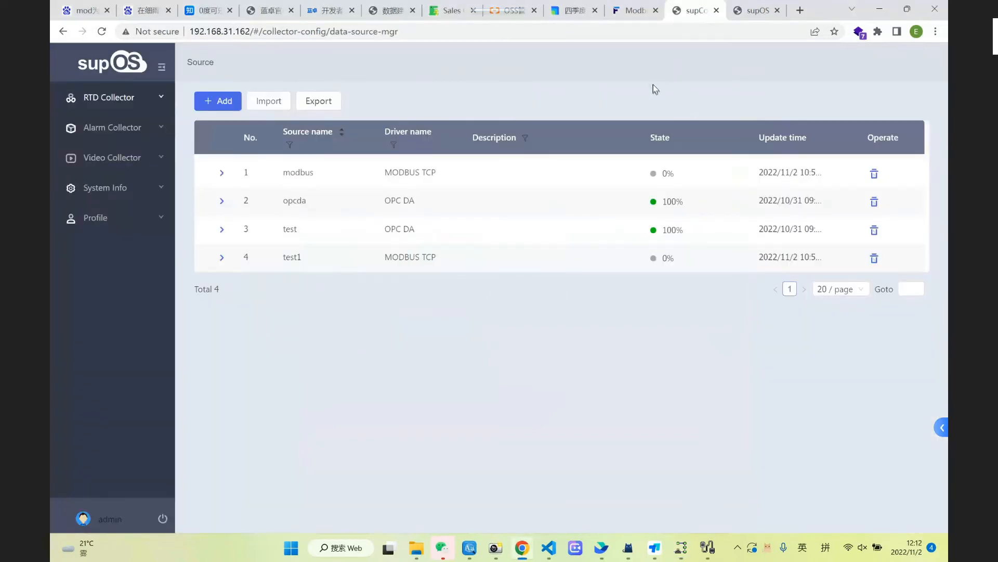
{"action": "left_click", "coordinate": [133, 98]}
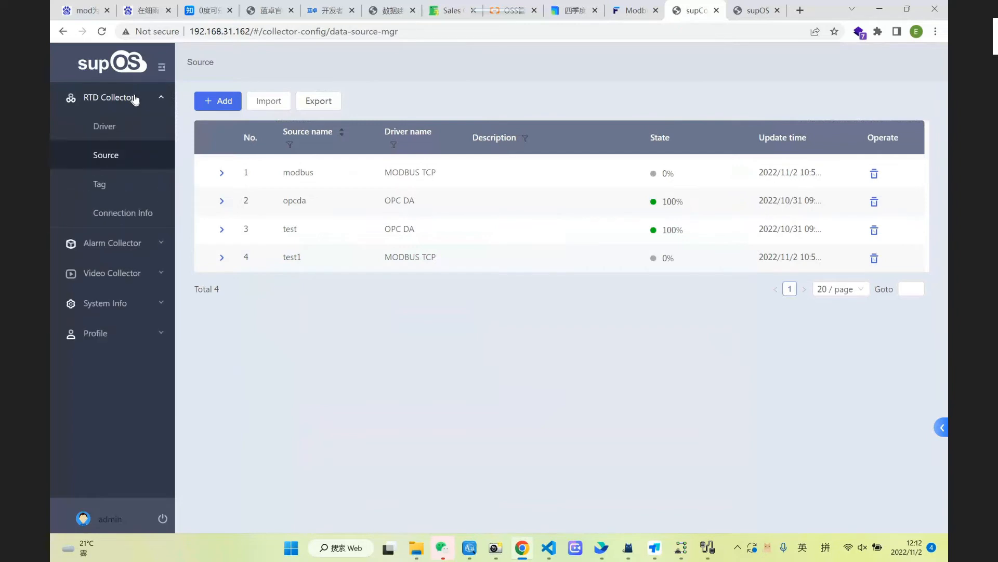
{"action": "left_click", "coordinate": [112, 159]}
{"action": "left_click", "coordinate": [875, 173]}
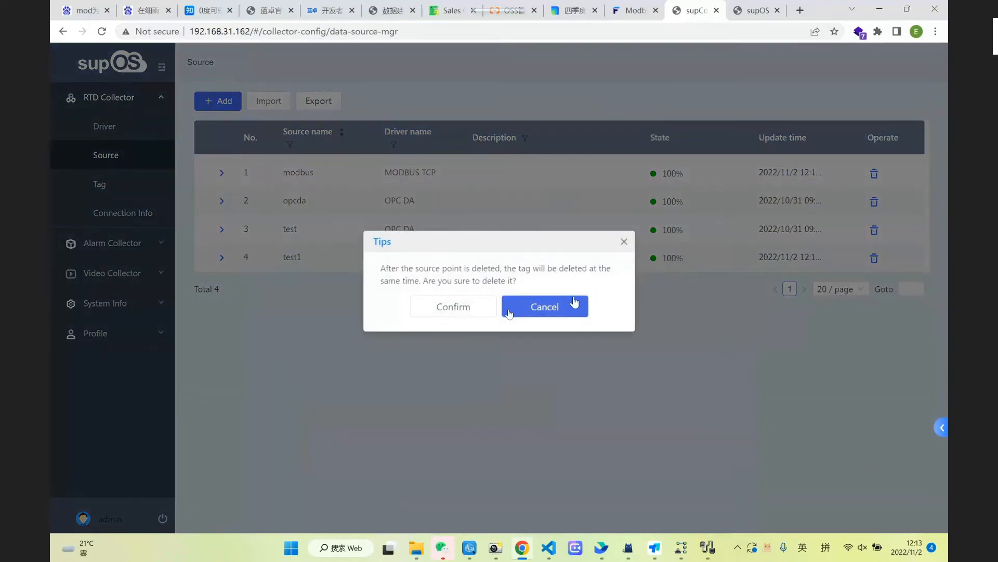
{"action": "left_click", "coordinate": [453, 307]}
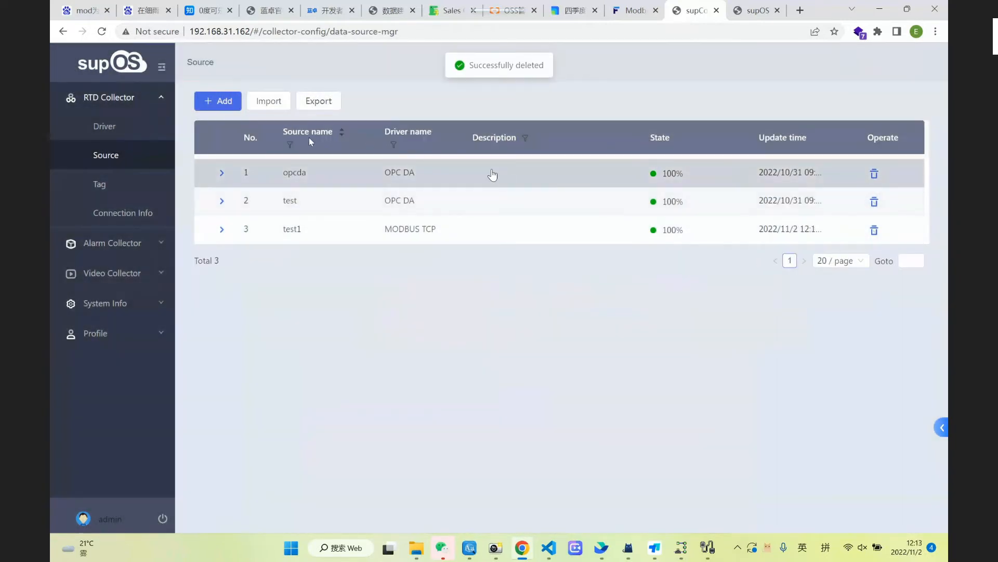
- Start a new source point named modbus that uses the MODBUS TCP driver
{"action": "left_click", "coordinate": [217, 101]}
{"action": "left_click", "coordinate": [317, 146]}
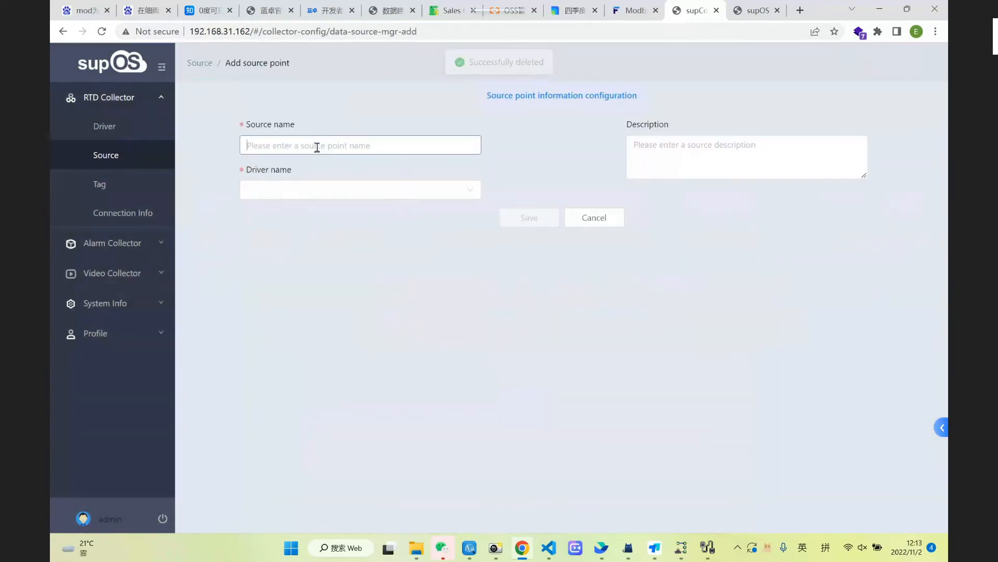
{"action": "type", "text": "modbus"}
{"action": "left_click", "coordinate": [319, 188]}
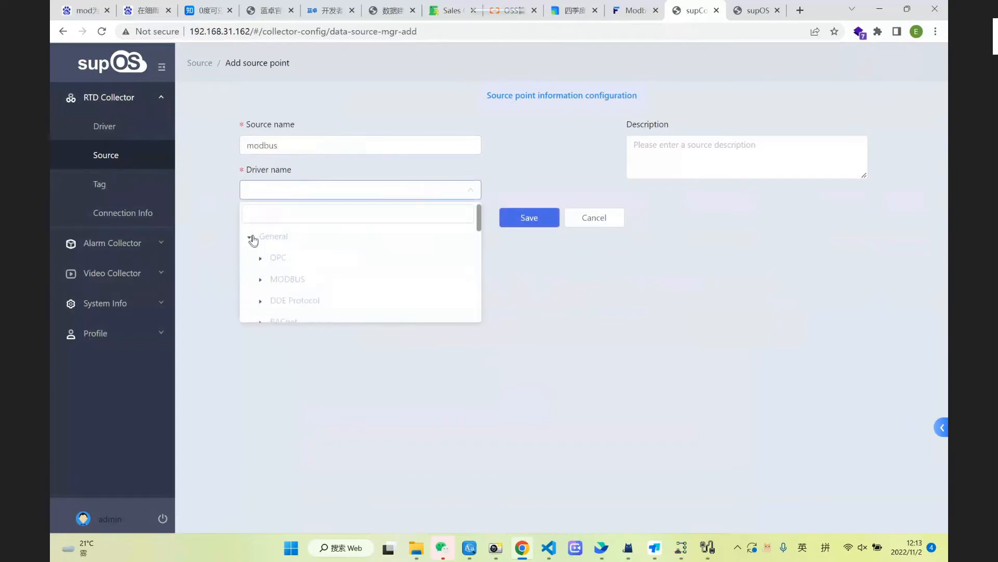
{"action": "left_click", "coordinate": [260, 279]}
{"action": "scroll", "coordinate": [323, 276], "scroll_direction": "down", "scroll_amount": 1}
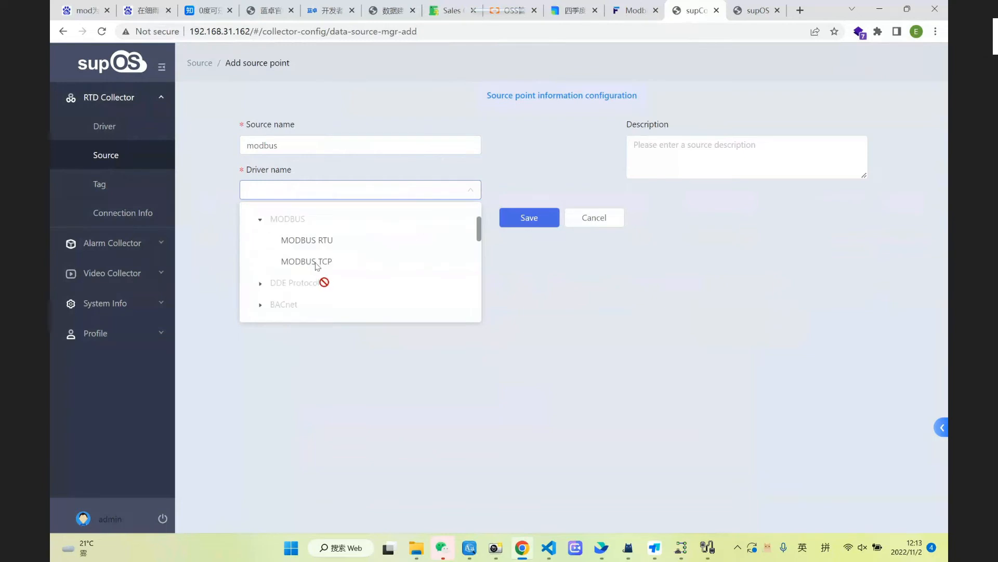
{"action": "left_click", "coordinate": [314, 262]}
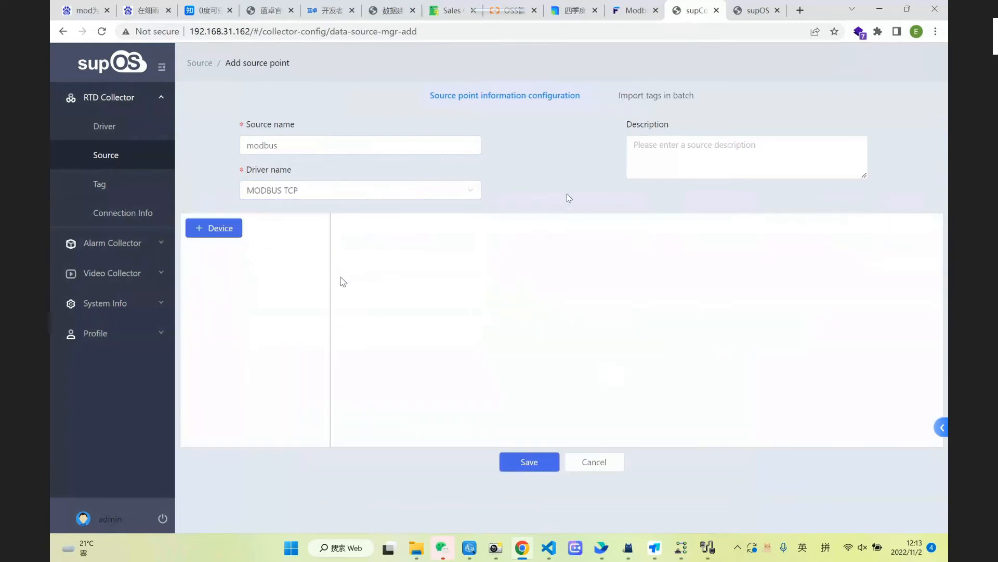
- Add a device to the modbus source, set its IP to 127.0.0.1, and save the source point
{"action": "left_click", "coordinate": [230, 231]}
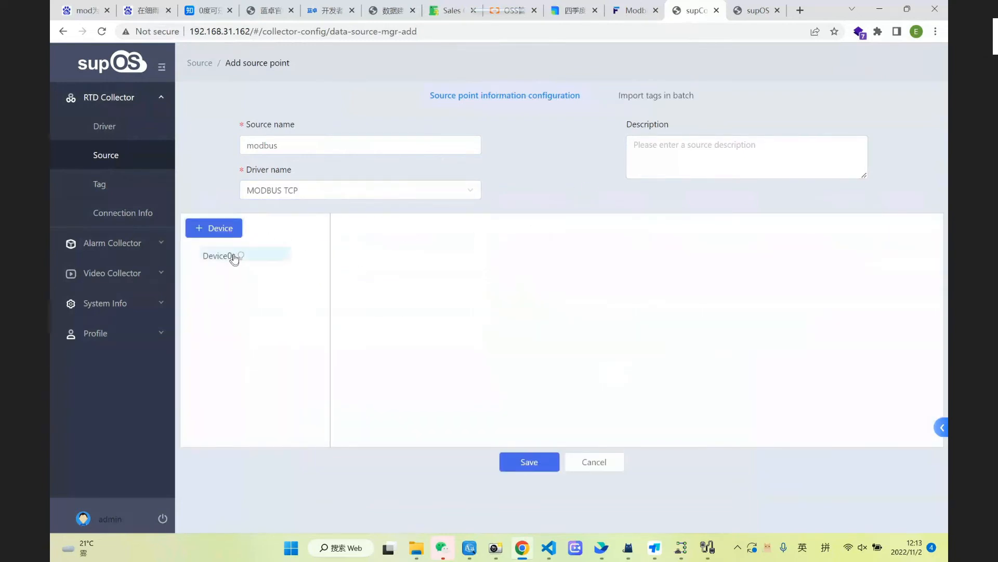
{"action": "left_click", "coordinate": [234, 259]}
{"action": "left_click_drag", "start_coordinate": [444, 338], "coordinate": [364, 338]}
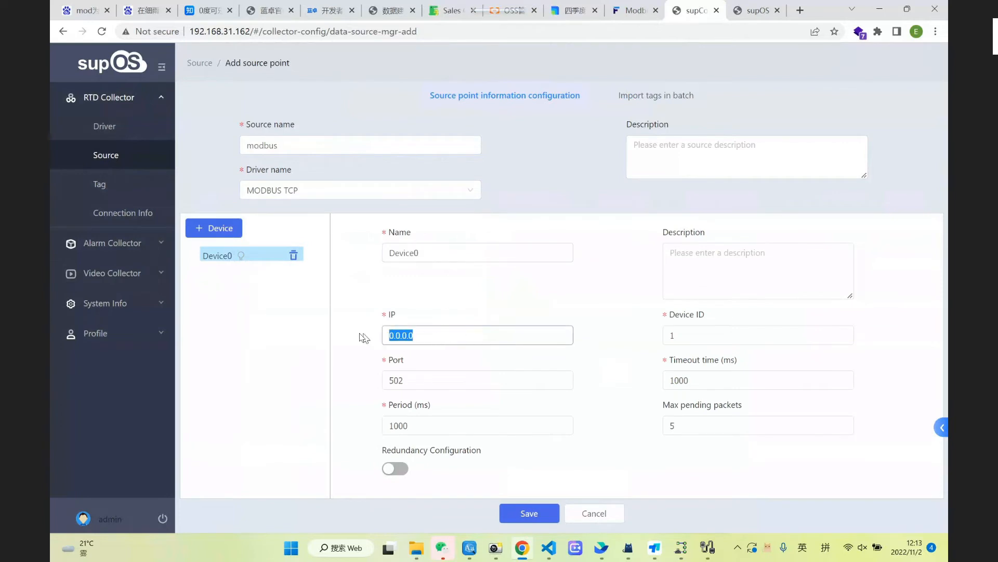
{"action": "type", "text": "127.0.01."}
{"action": "left_click", "coordinate": [531, 514]}
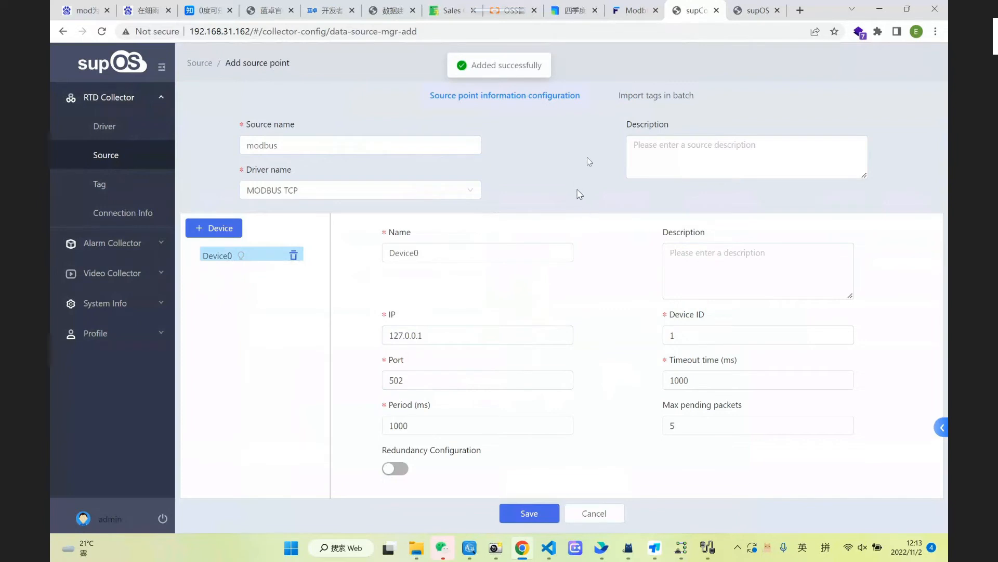
- Set up the batch tag import for Device0 with function code 03 HOLDING REGISTER, initial address 0 and address length 10
{"action": "left_click", "coordinate": [653, 98]}
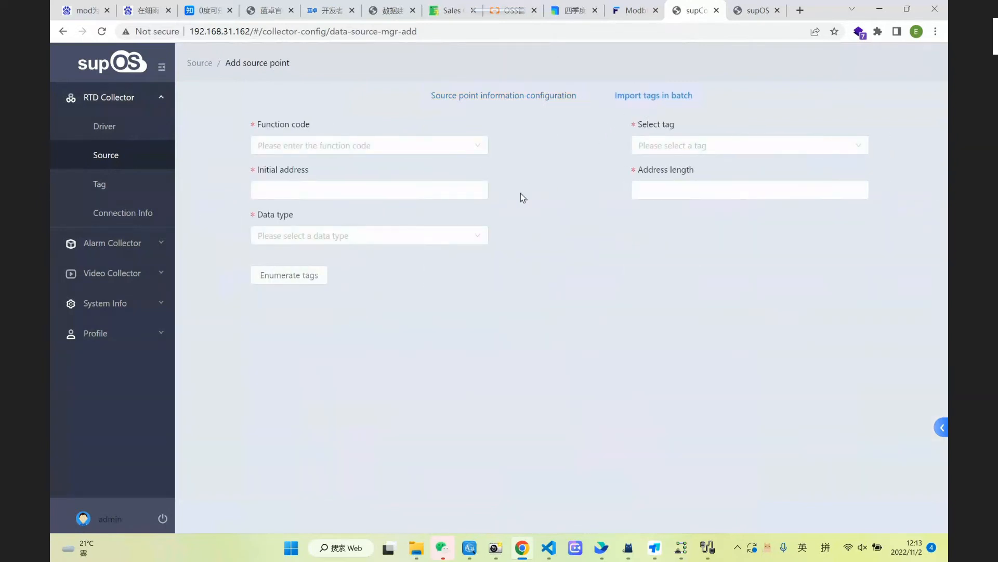
{"action": "left_click", "coordinate": [393, 145]}
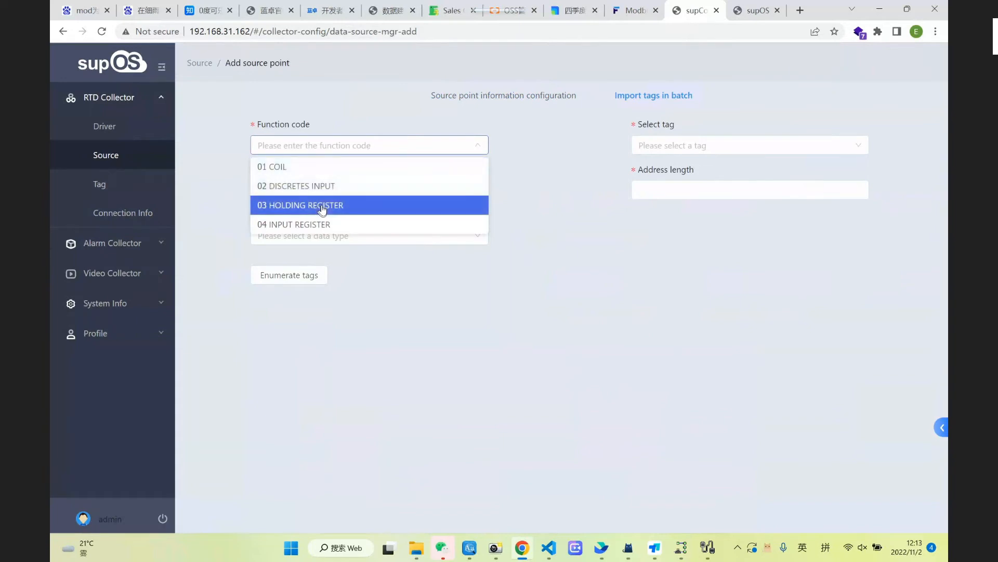
{"action": "left_click", "coordinate": [322, 205]}
{"action": "left_click", "coordinate": [317, 188]}
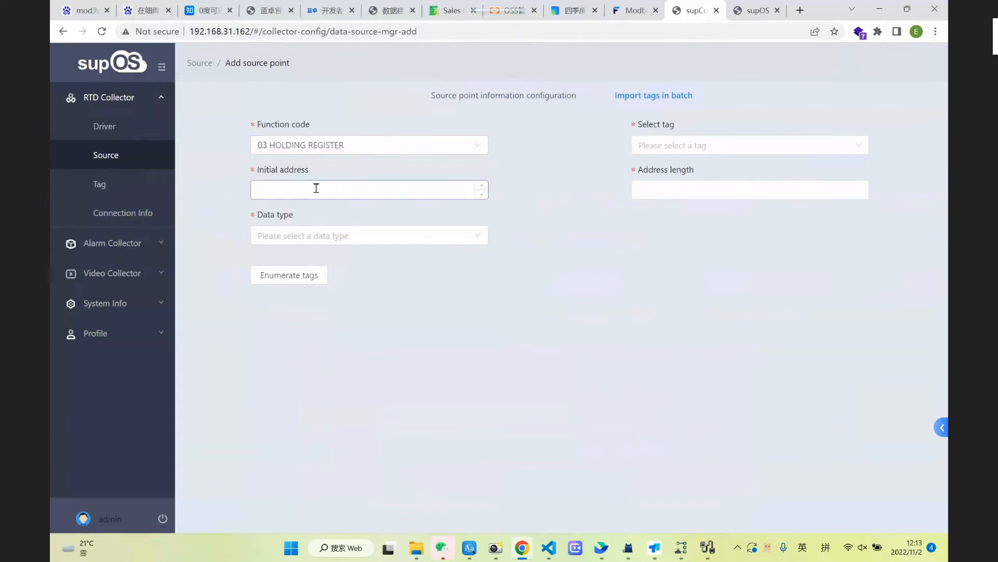
{"action": "left_click", "coordinate": [651, 191]}
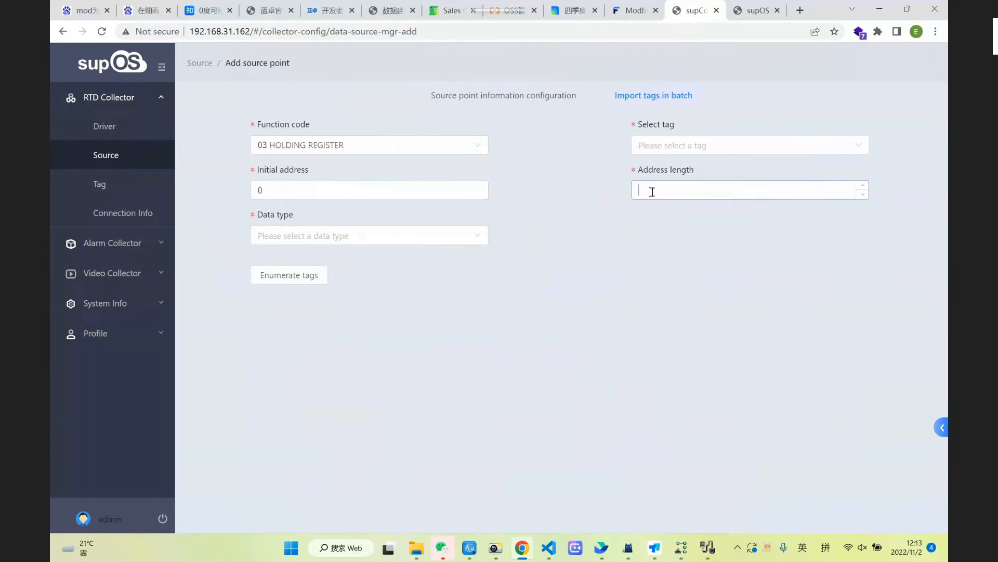
{"action": "left_click", "coordinate": [696, 146]}
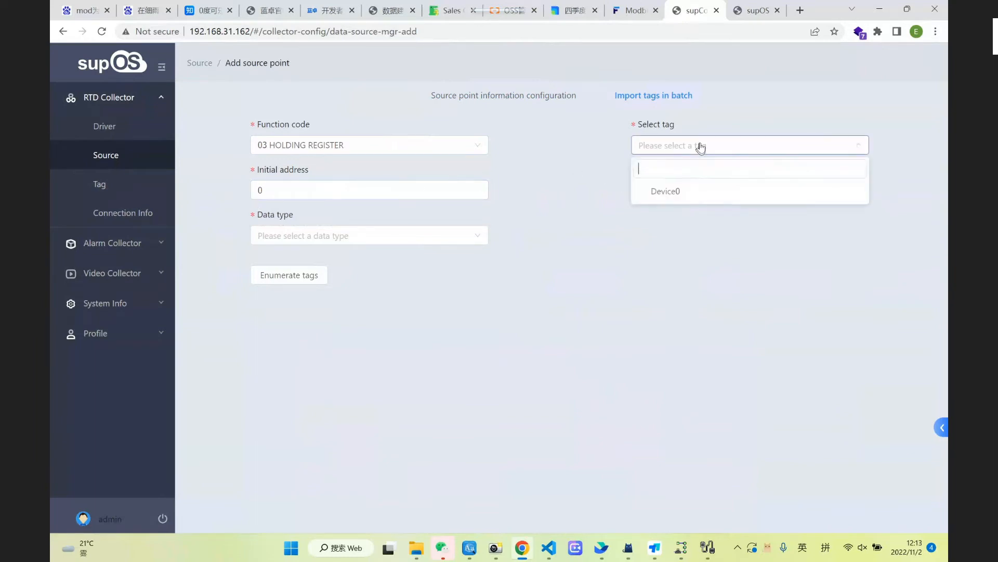
{"action": "left_click", "coordinate": [671, 191]}
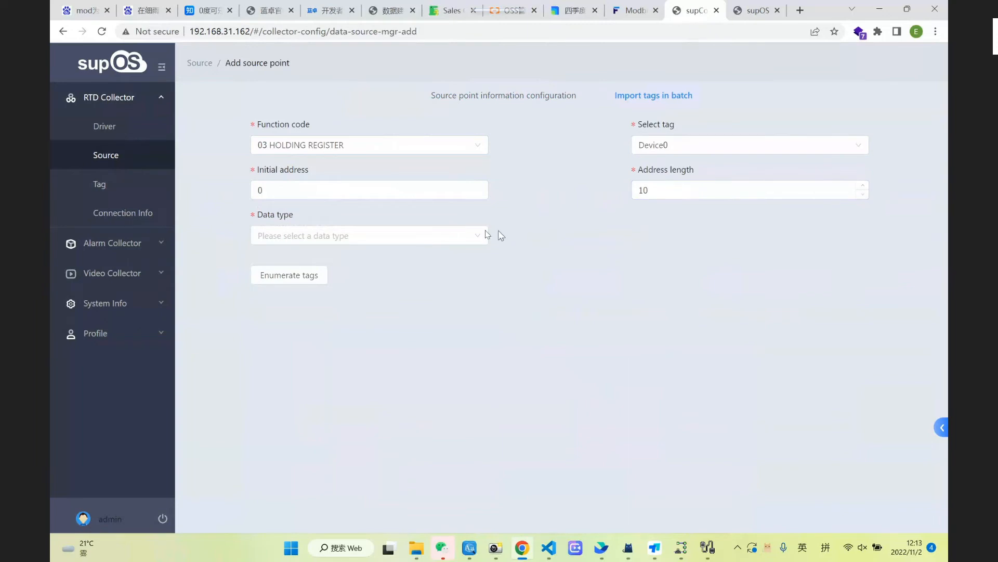
- Set the batch import's data type to long and enumerate the Device0 tags
{"action": "left_click", "coordinate": [392, 238]}
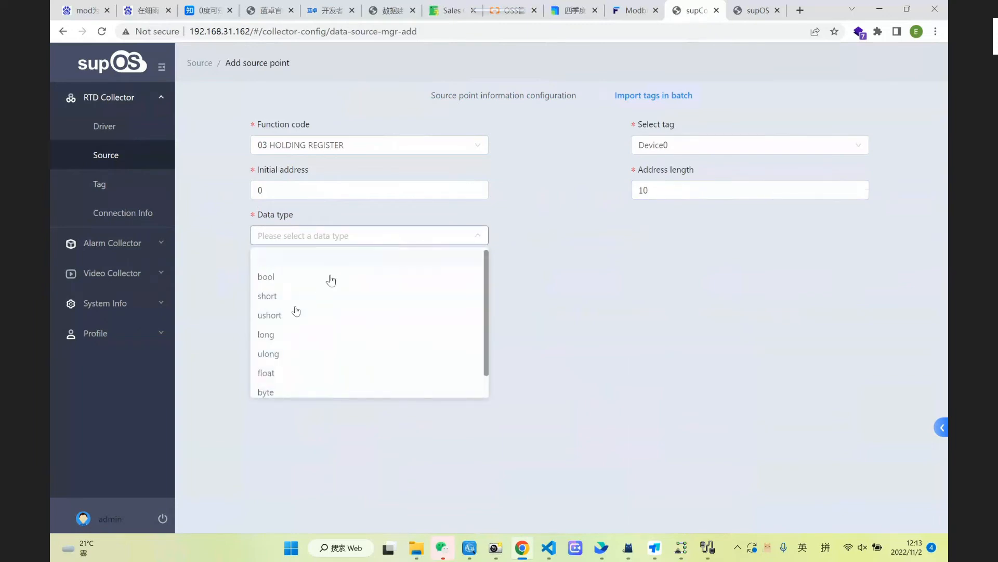
{"action": "left_click", "coordinate": [275, 334]}
{"action": "left_click", "coordinate": [292, 276]}
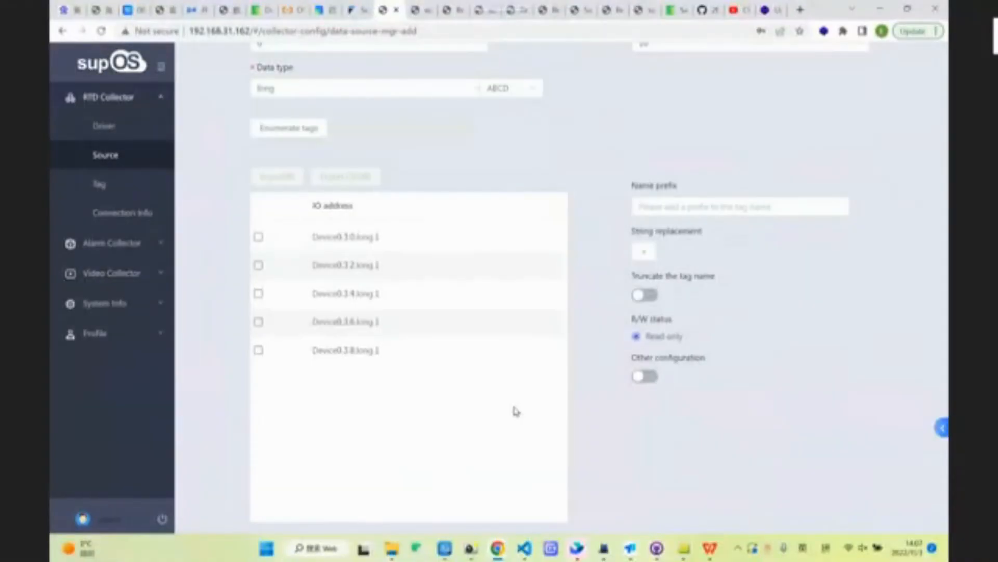
{"action": "scroll", "coordinate": [514, 409], "scroll_direction": "up", "scroll_amount": 3}
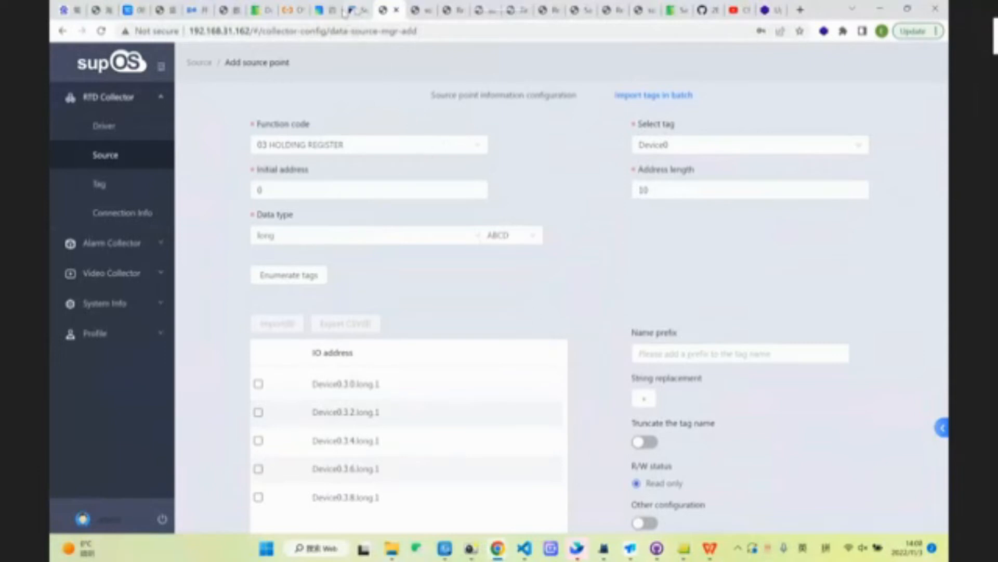
- Open the supOS documentation and examine the Supported Driver page under Connecting supCollector
{"action": "left_click", "coordinate": [352, 10]}
{"action": "left_click", "coordinate": [123, 60]}
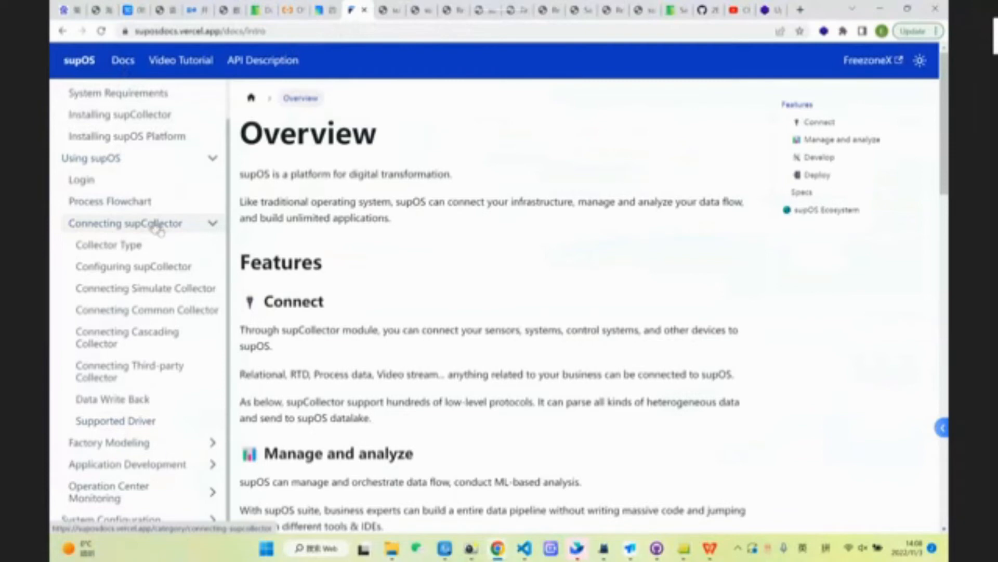
{"action": "left_click", "coordinate": [133, 422]}
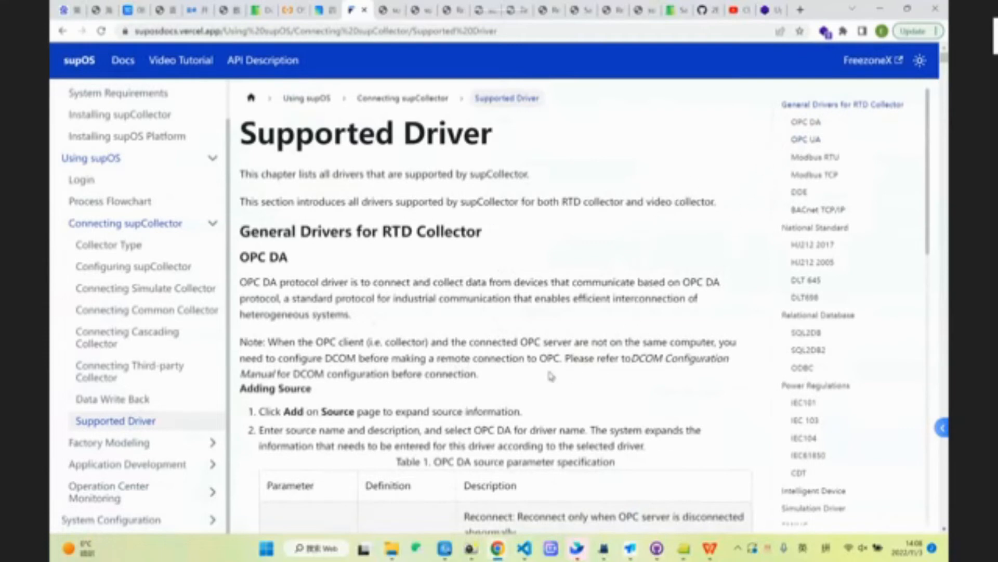
{"action": "scroll", "coordinate": [553, 378], "scroll_direction": "down", "scroll_amount": 3}
{"action": "scroll", "coordinate": [554, 380], "scroll_direction": "down", "scroll_amount": 2}
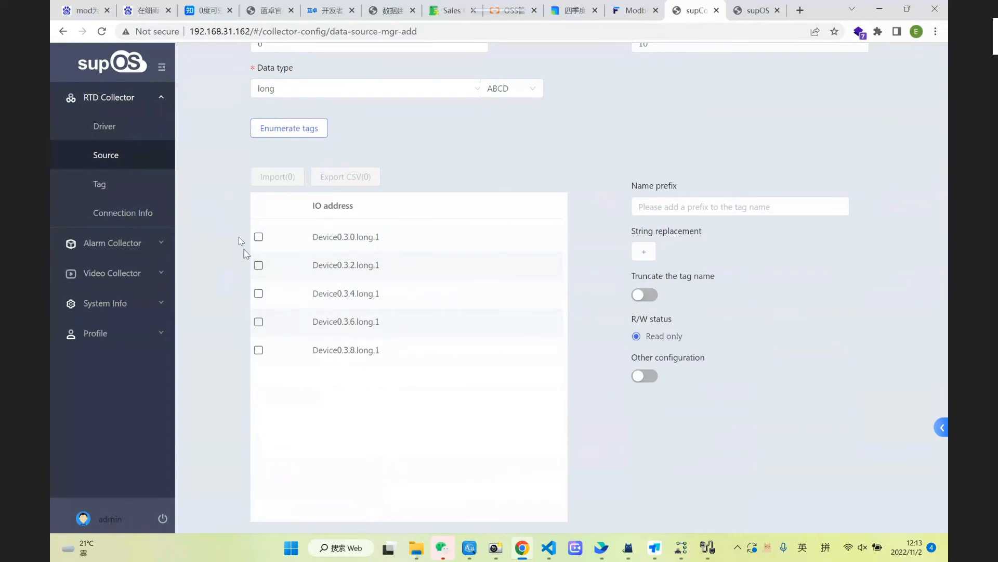
- Select all enumerated Device0 holding register tags and import them into the modbus source
{"action": "left_click", "coordinate": [259, 237]}
{"action": "left_click", "coordinate": [259, 205]}
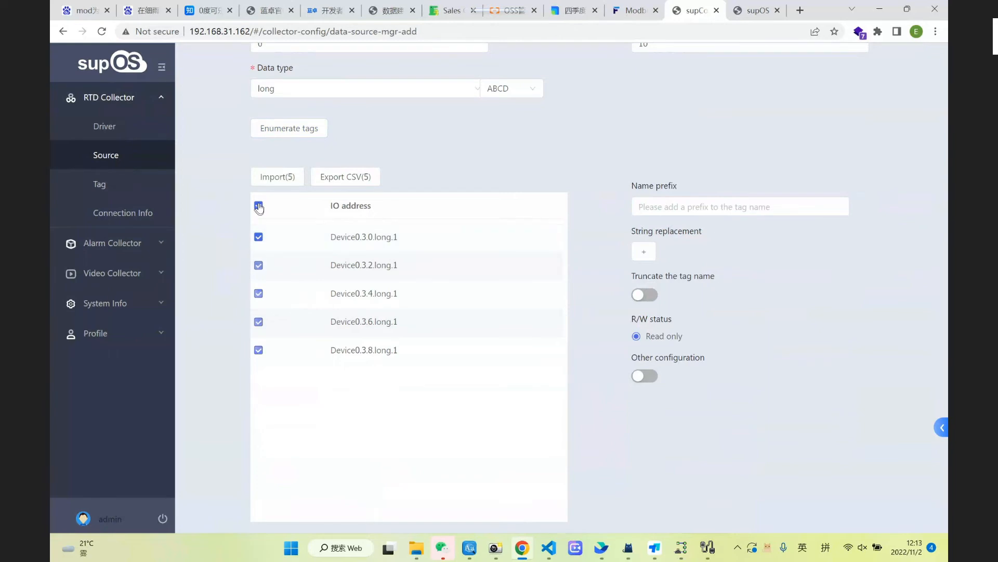
{"action": "left_click", "coordinate": [274, 179]}
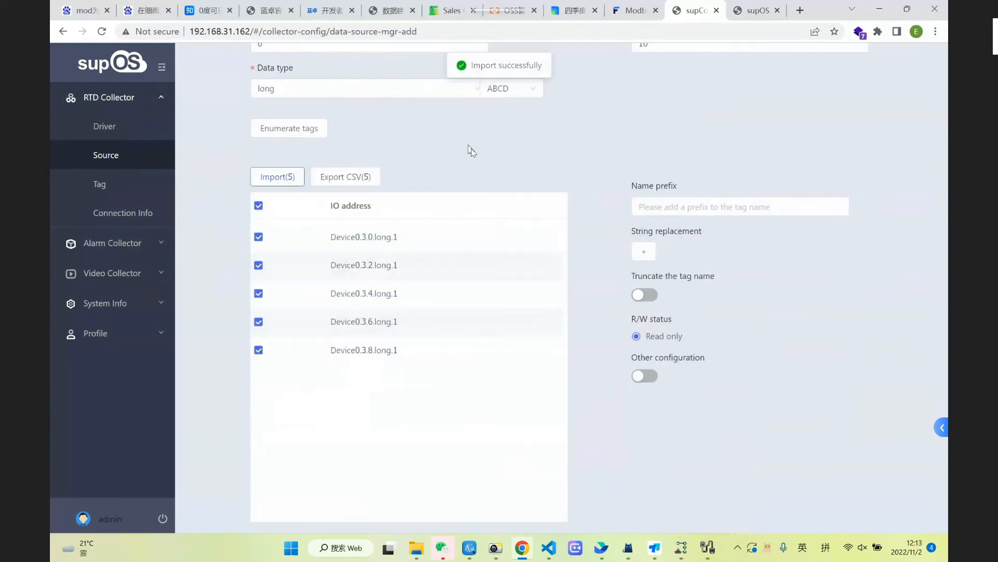
{"action": "scroll", "coordinate": [551, 156], "scroll_direction": "up", "scroll_amount": 1}
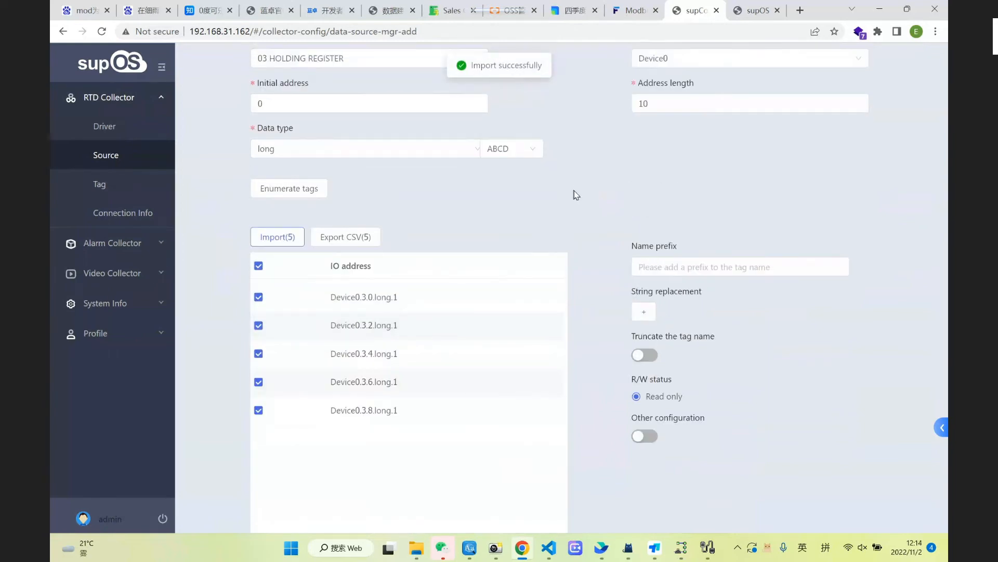
{"action": "scroll", "coordinate": [574, 195], "scroll_direction": "up", "scroll_amount": 2}
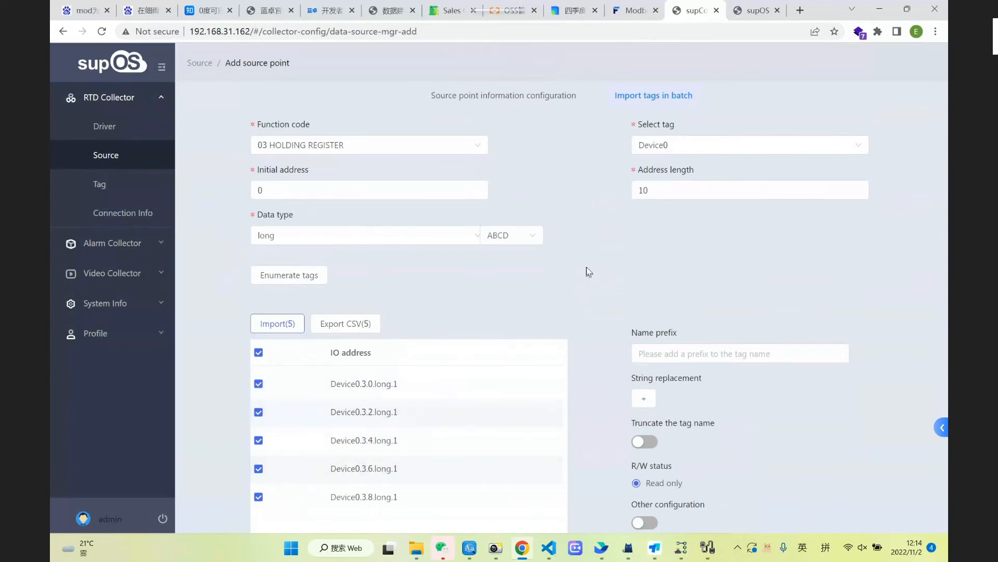
- Switch to the supOS platform and add a common Collector authentication node named modbus with server time, filling in the owner's name
{"action": "left_click", "coordinate": [139, 214]}
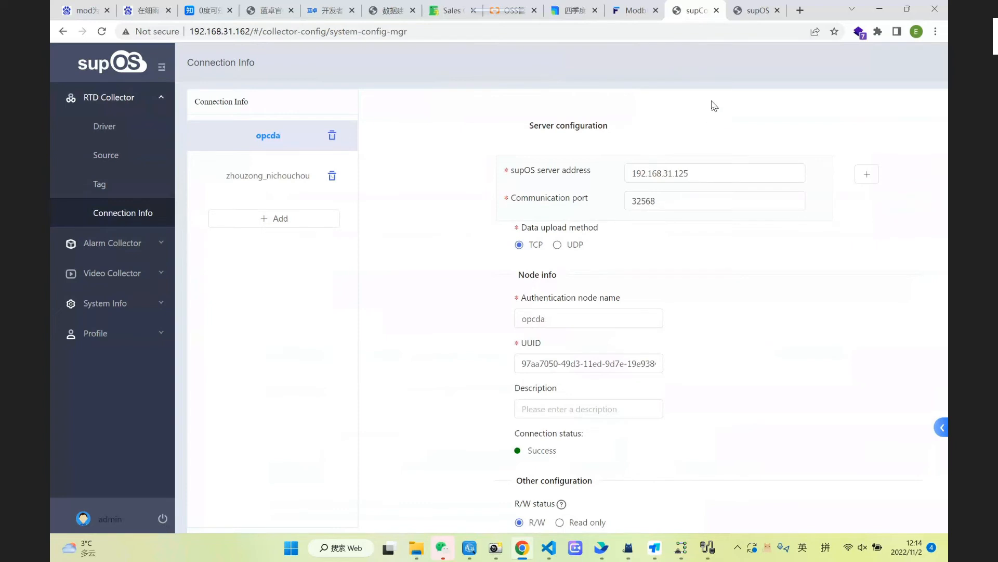
{"action": "left_click", "coordinate": [757, 11]}
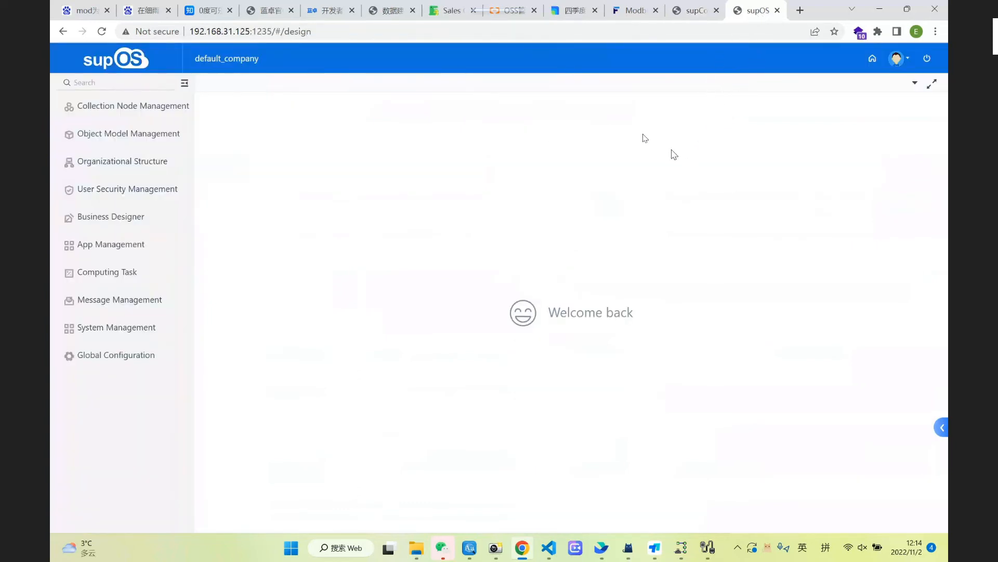
{"action": "left_click", "coordinate": [136, 107]}
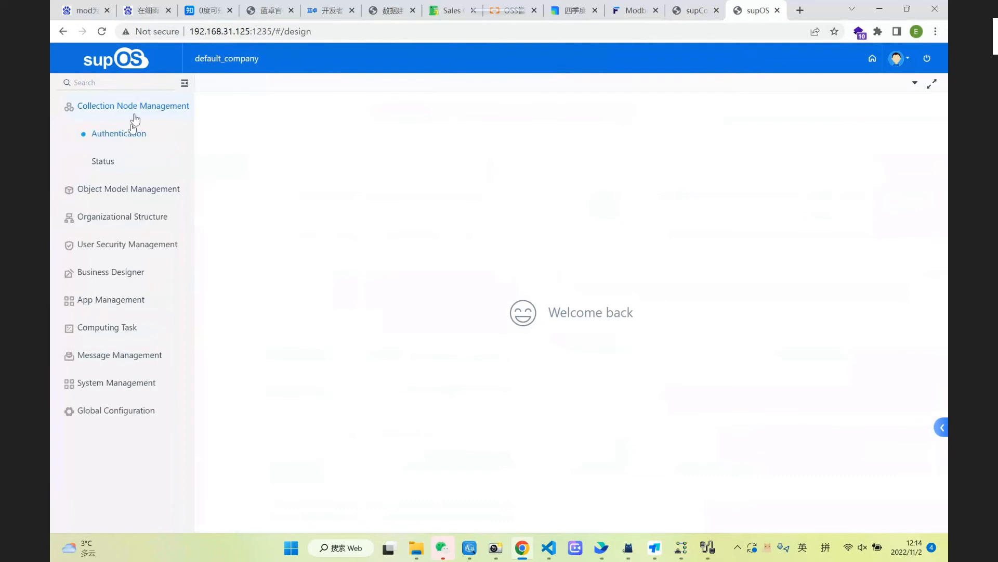
{"action": "left_click", "coordinate": [124, 135]}
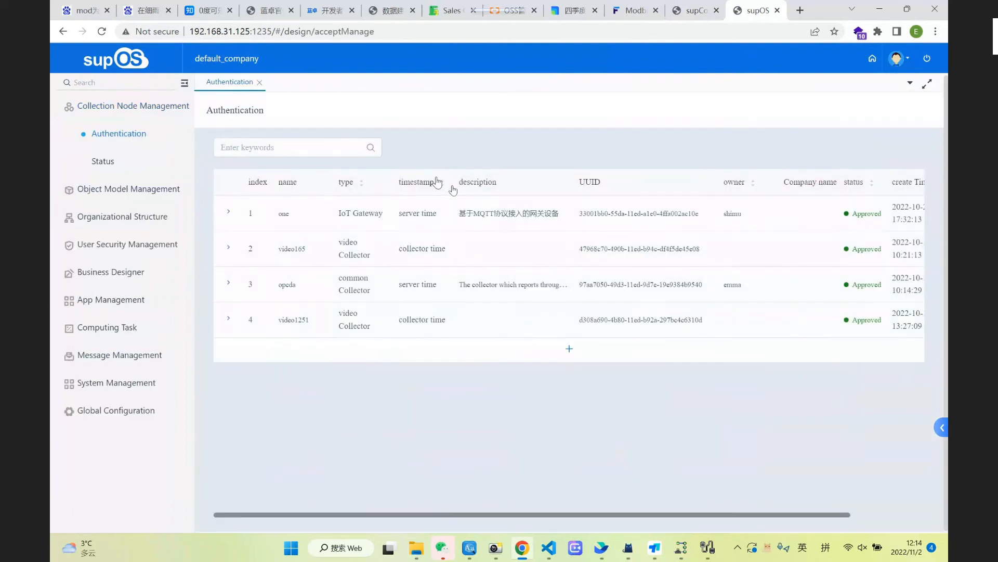
{"action": "left_click", "coordinate": [563, 353]}
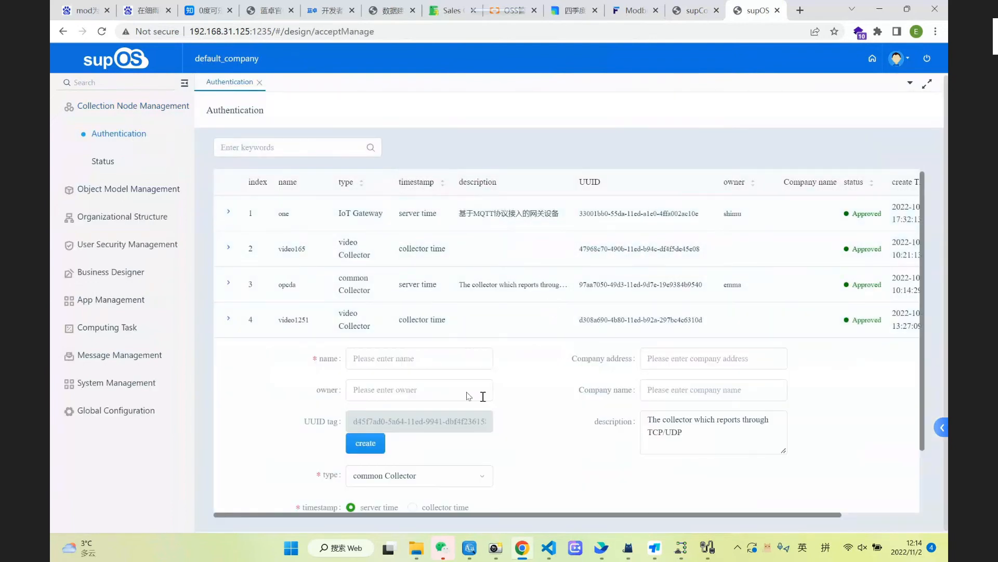
{"action": "left_click", "coordinate": [423, 359]}
{"action": "type", "text": "modbus"}
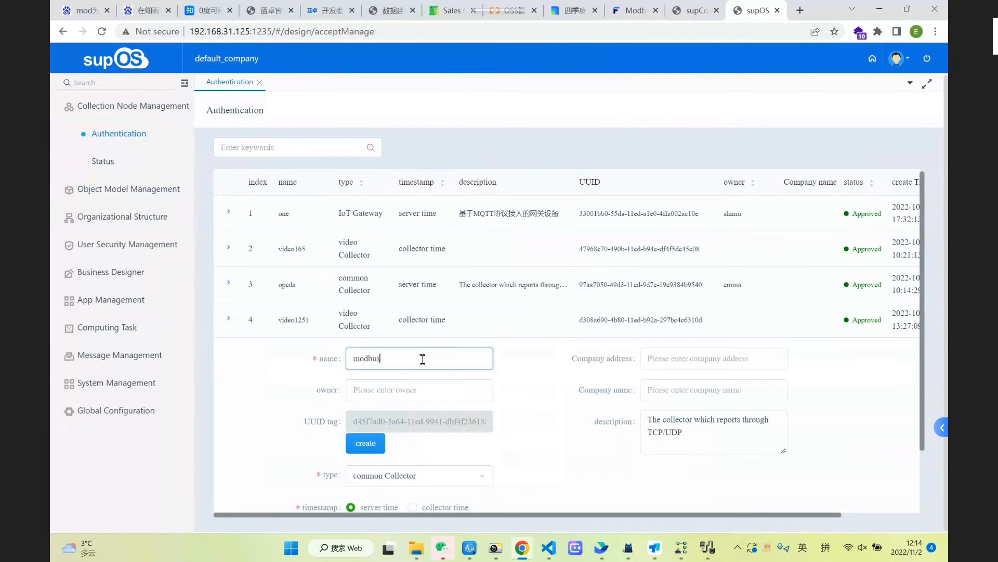
{"action": "left_click", "coordinate": [422, 391]}
{"action": "type", "text": "emma"}
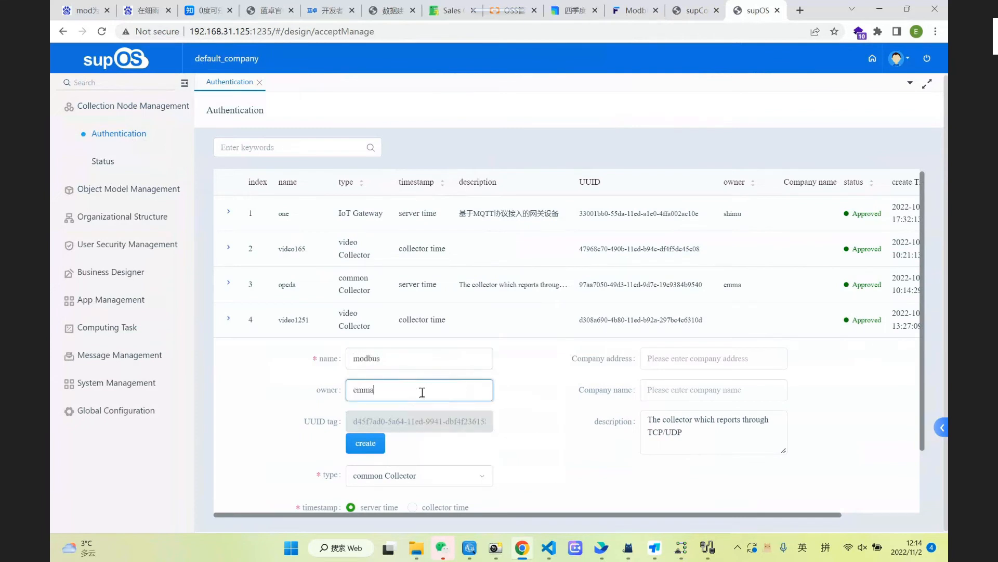
{"action": "scroll", "coordinate": [439, 390], "scroll_direction": "down", "scroll_amount": 2}
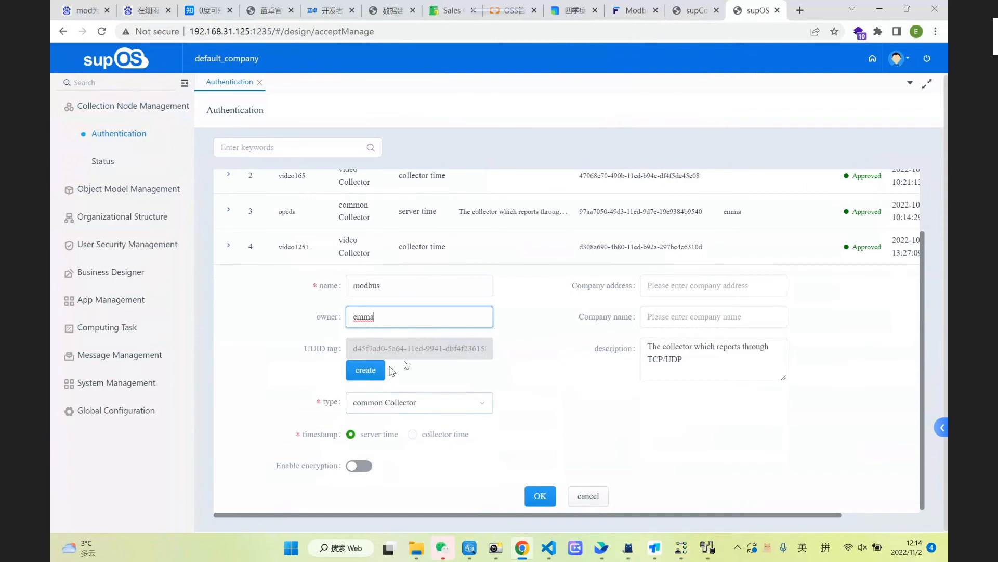
{"action": "left_click", "coordinate": [540, 497]}
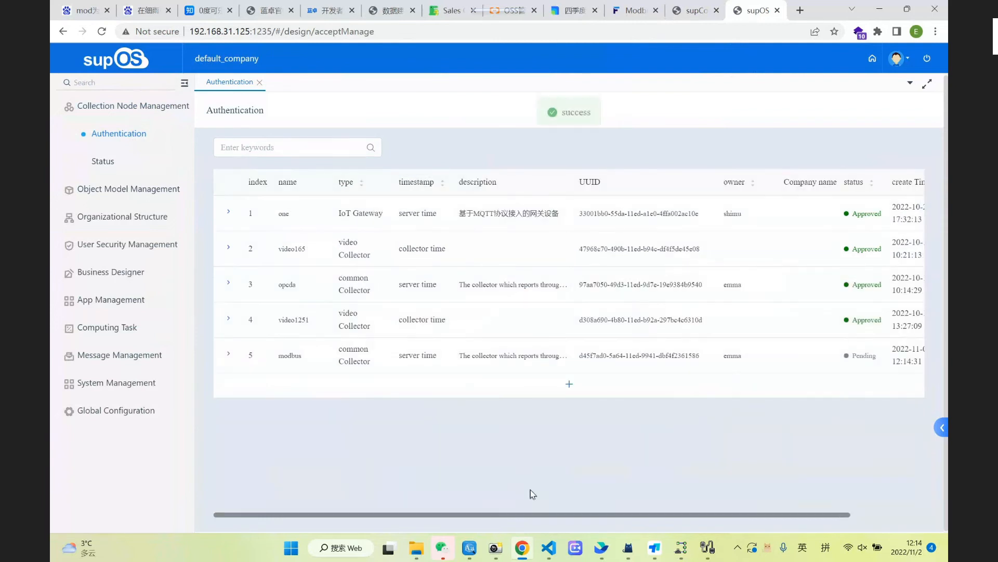
- Expand the modbus authentication node and copy its UUID tag
{"action": "left_click", "coordinate": [318, 351]}
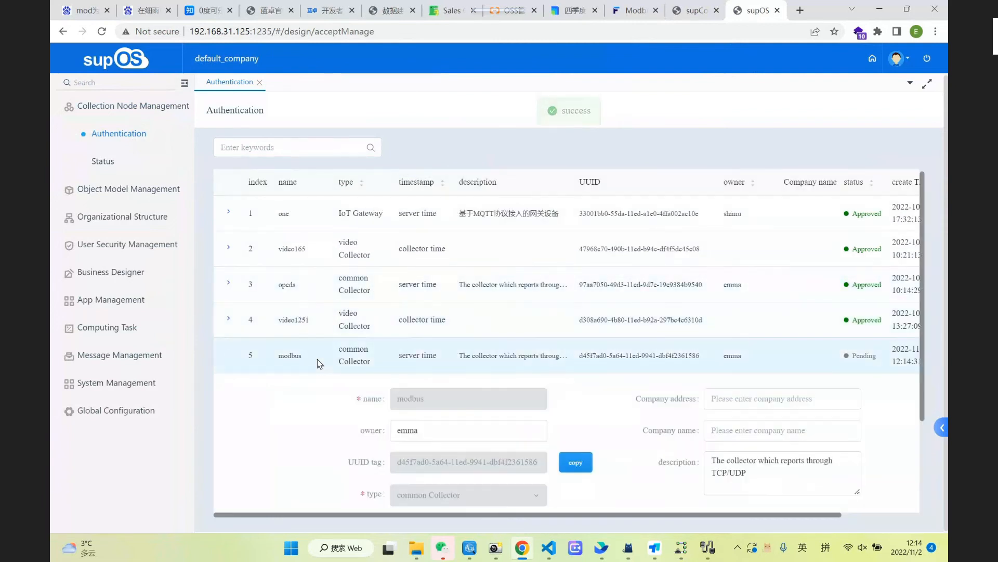
{"action": "scroll", "coordinate": [519, 430], "scroll_direction": "down", "scroll_amount": 3}
{"action": "left_click", "coordinate": [579, 345]}
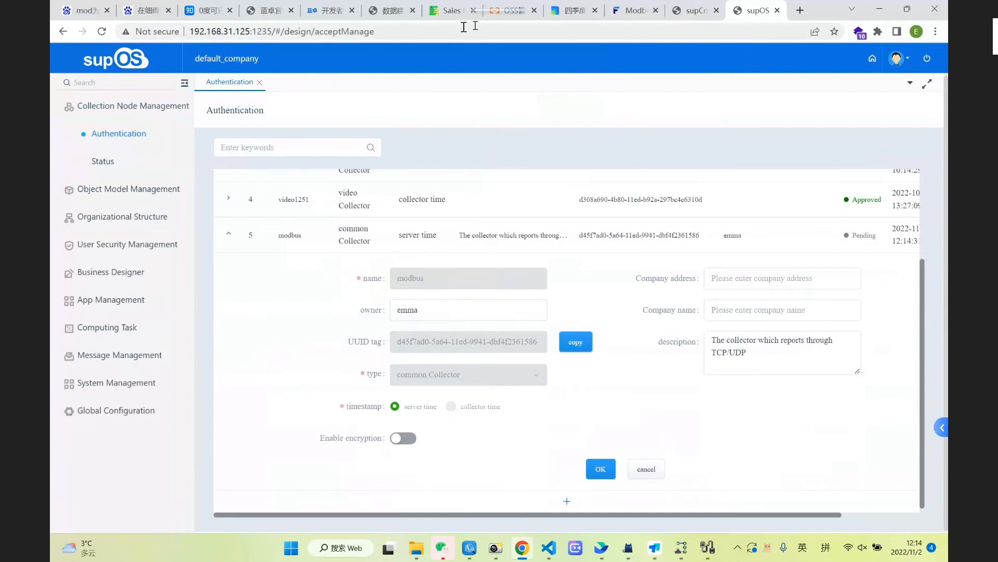
- Switch to supCollector and add a connection with supOS server address 192.168.31.125 and authentication node name modbus
{"action": "left_click", "coordinate": [695, 11]}
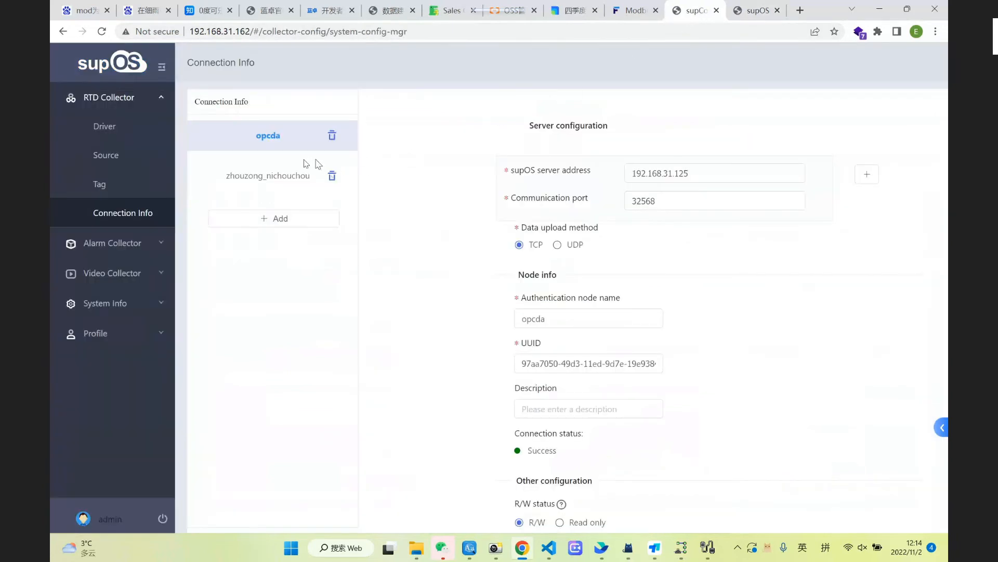
{"action": "left_click", "coordinate": [278, 221]}
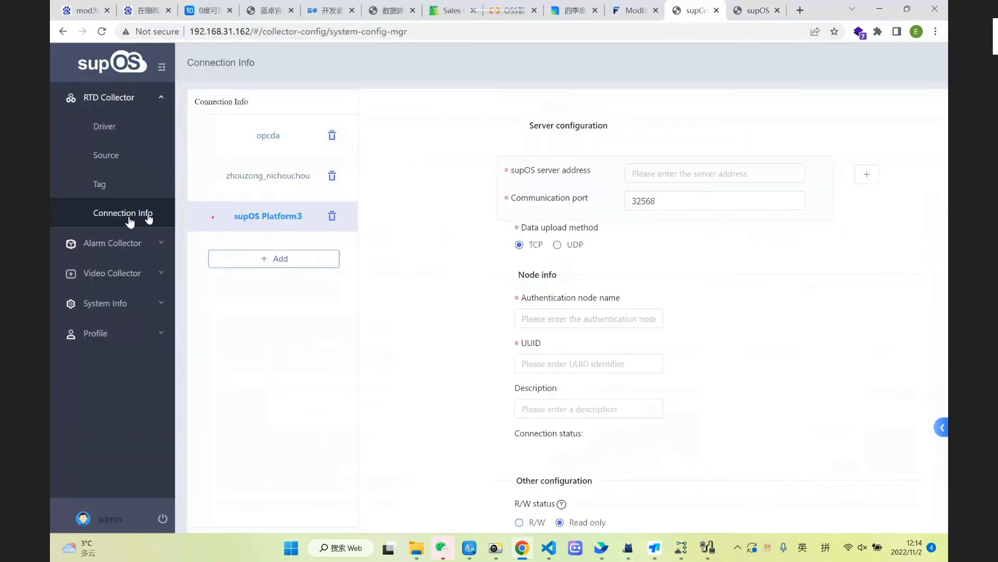
{"action": "left_click", "coordinate": [664, 175]}
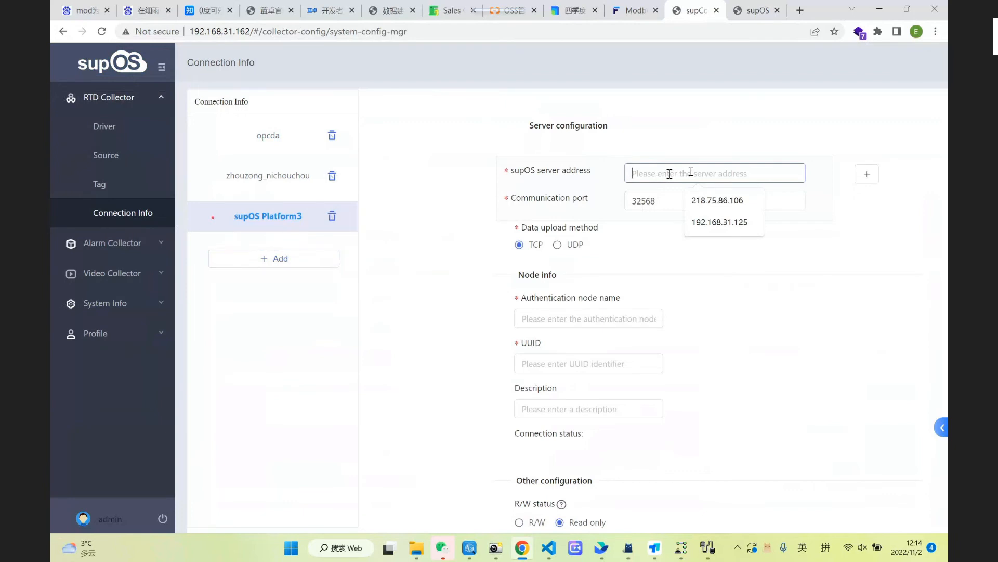
{"action": "left_click", "coordinate": [720, 222]}
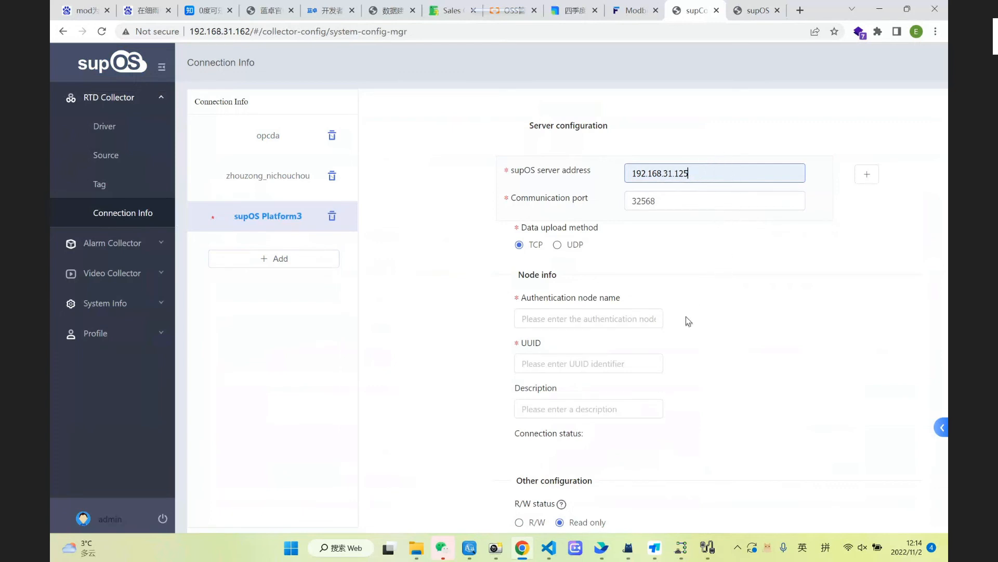
{"action": "scroll", "coordinate": [690, 310], "scroll_direction": "down", "scroll_amount": 1}
{"action": "left_click", "coordinate": [587, 259]}
{"action": "type", "text": "modbus"}
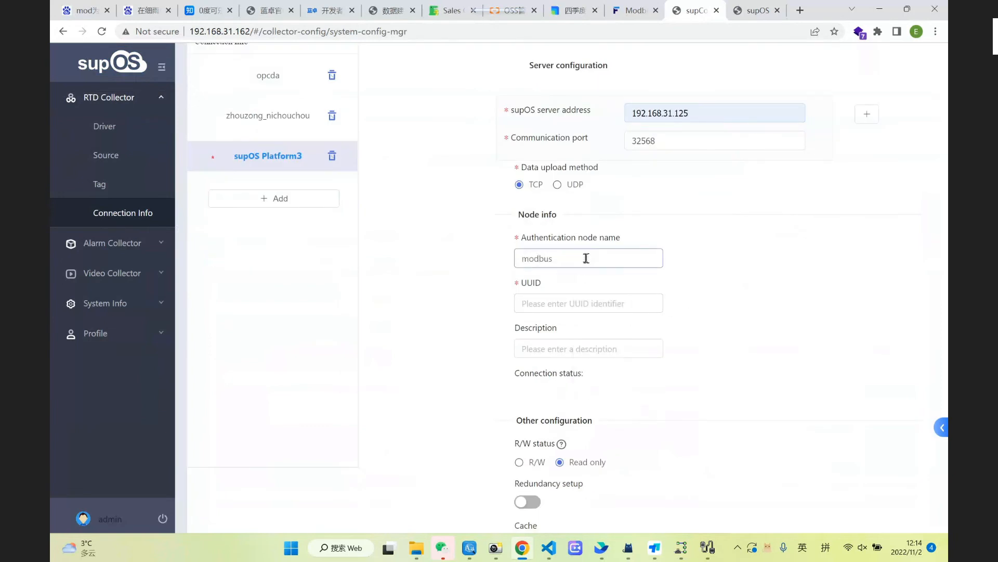
- Paste the copied UUID into the modbus connection, turn off its cache and save the connection
{"action": "left_click", "coordinate": [606, 303]}
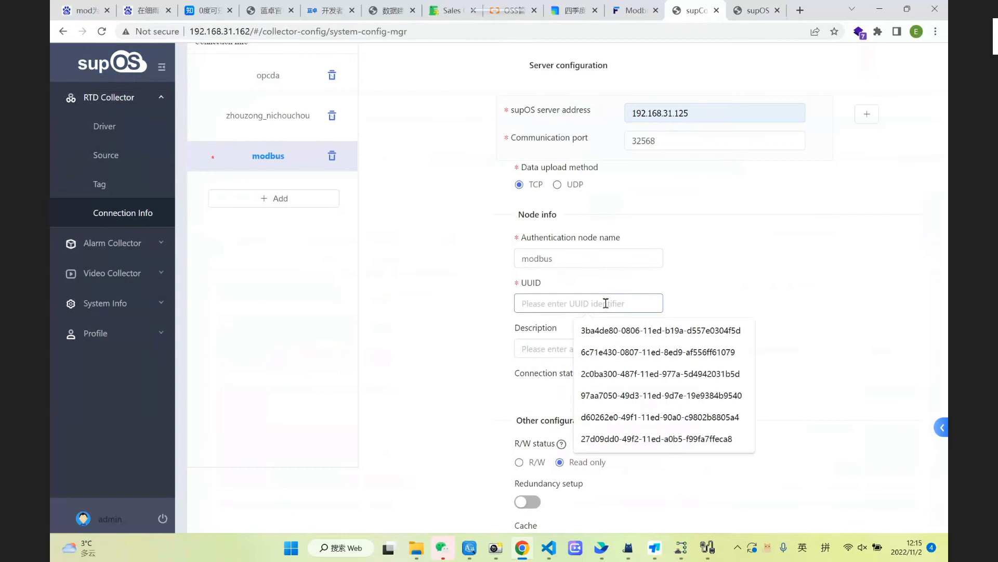
{"action": "key", "text": "ctrl+v"}
{"action": "scroll", "coordinate": [606, 303], "scroll_direction": "down", "scroll_amount": 5}
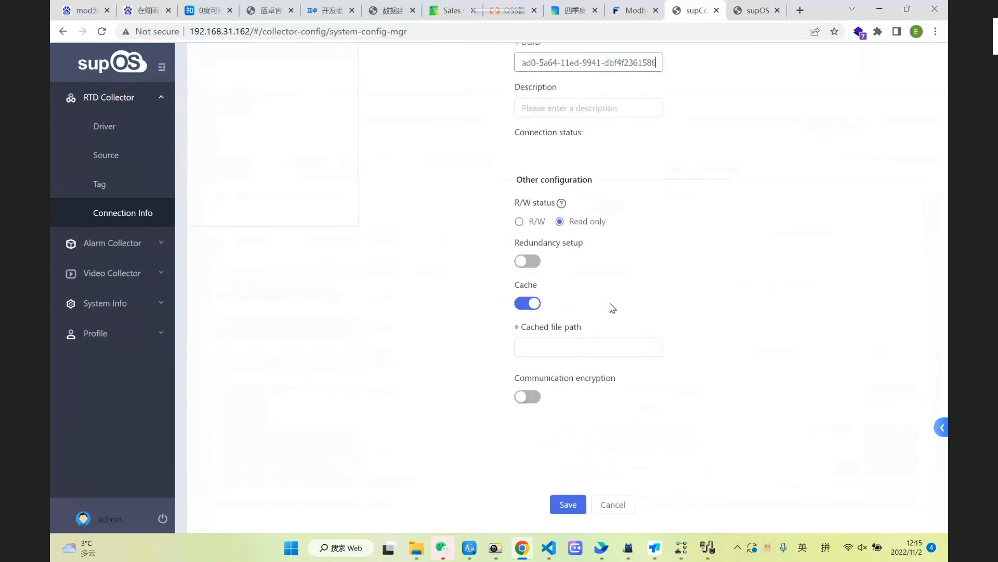
{"action": "left_click", "coordinate": [534, 243]}
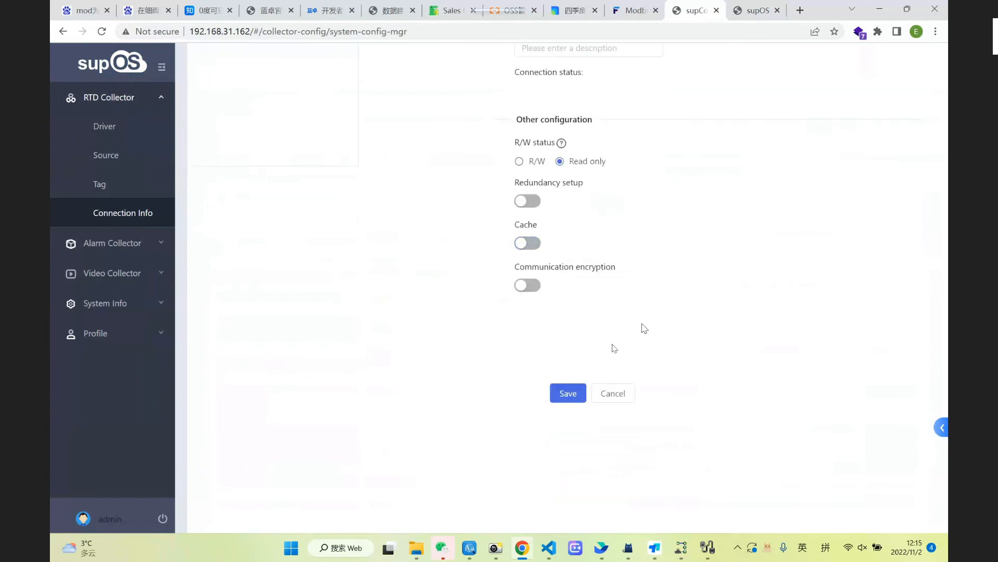
{"action": "left_click", "coordinate": [566, 394]}
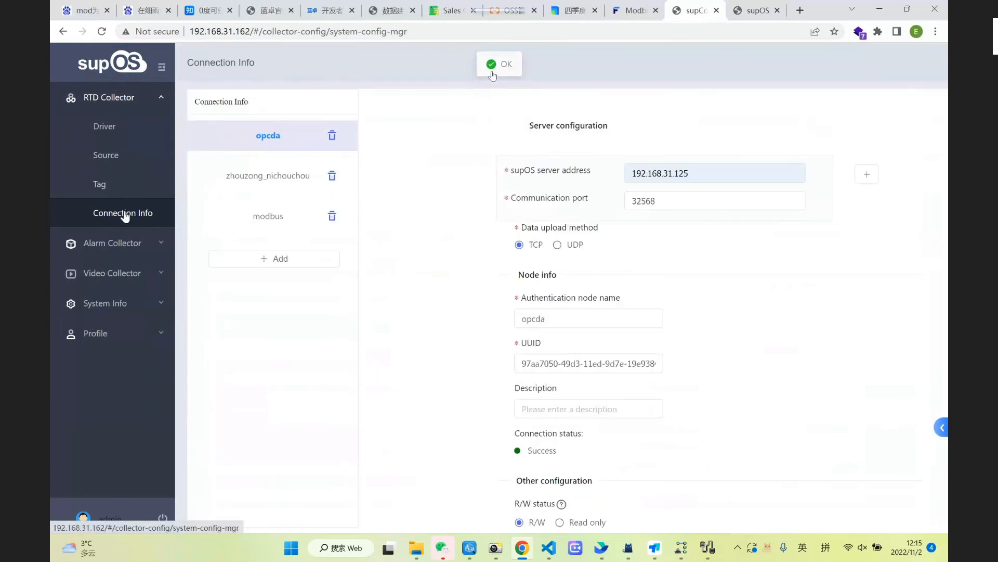
- Switch to the supOS platform, refresh the collection node status and approve the modbus collector
{"action": "left_click", "coordinate": [756, 12]}
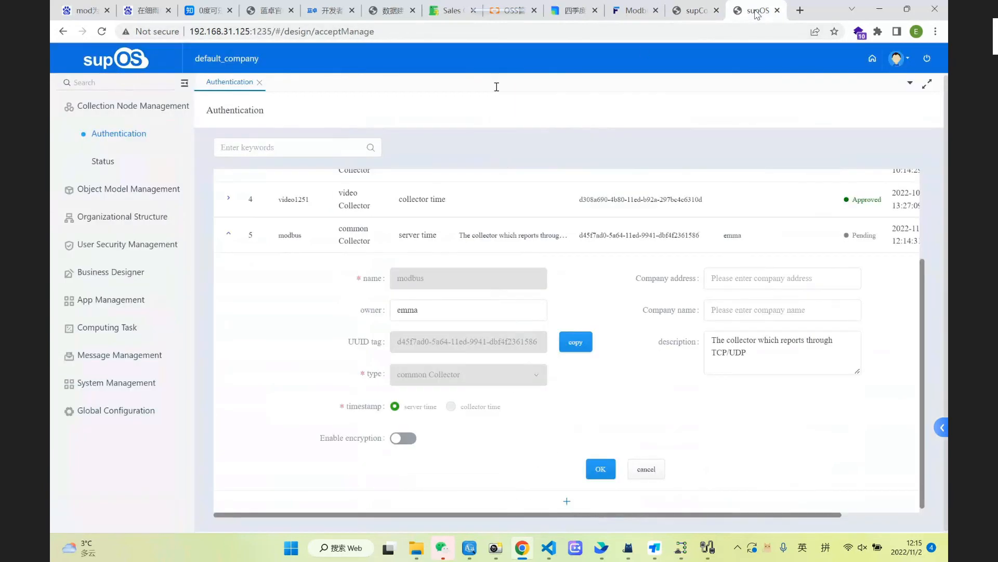
{"action": "left_click", "coordinate": [109, 166]}
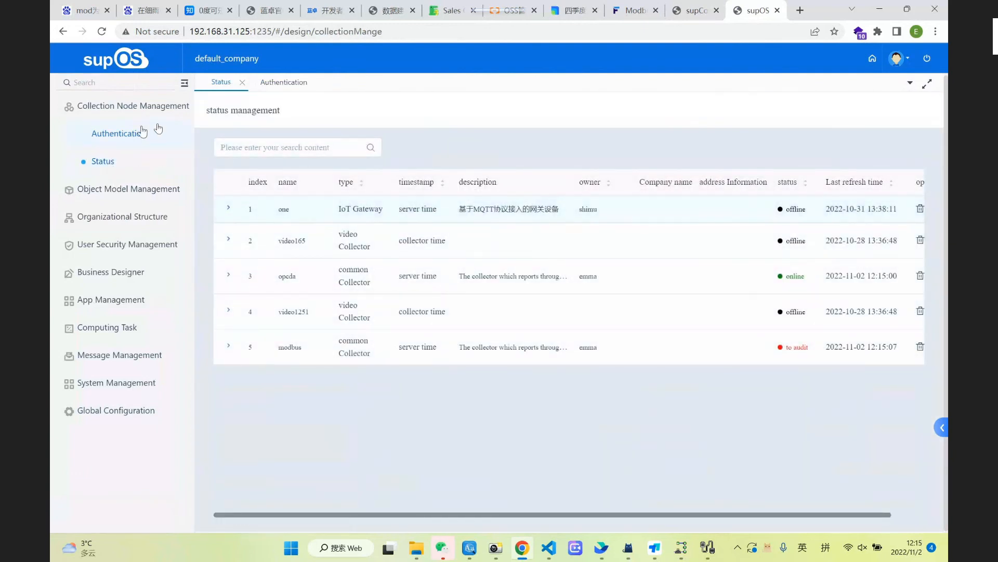
{"action": "left_click", "coordinate": [101, 34]}
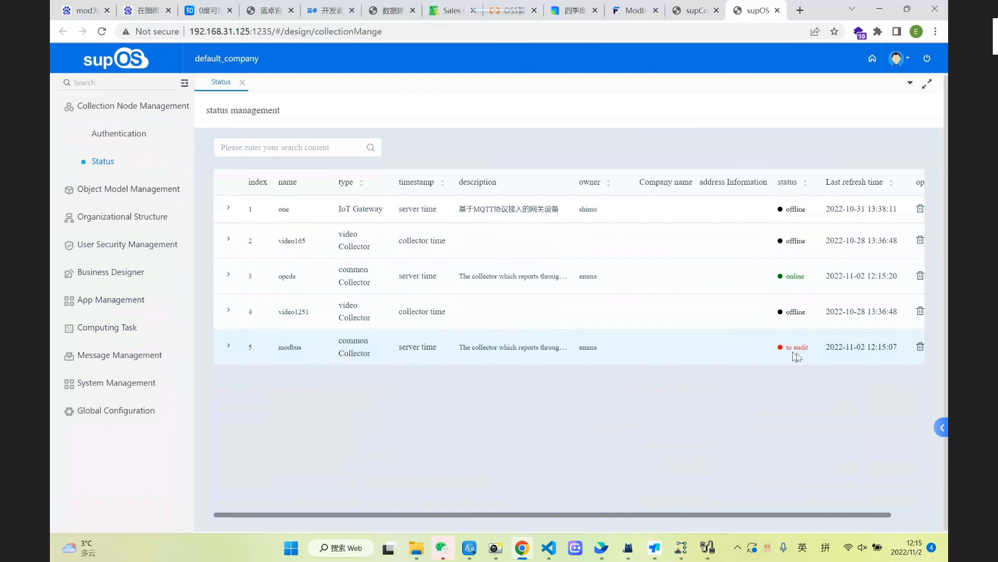
{"action": "left_click", "coordinate": [498, 344]}
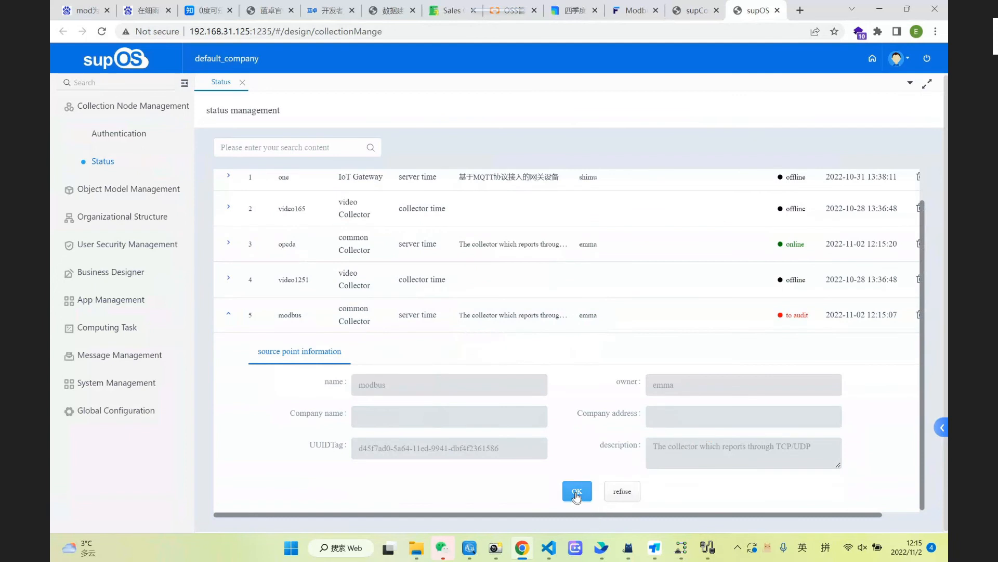
{"action": "left_click", "coordinate": [576, 493]}
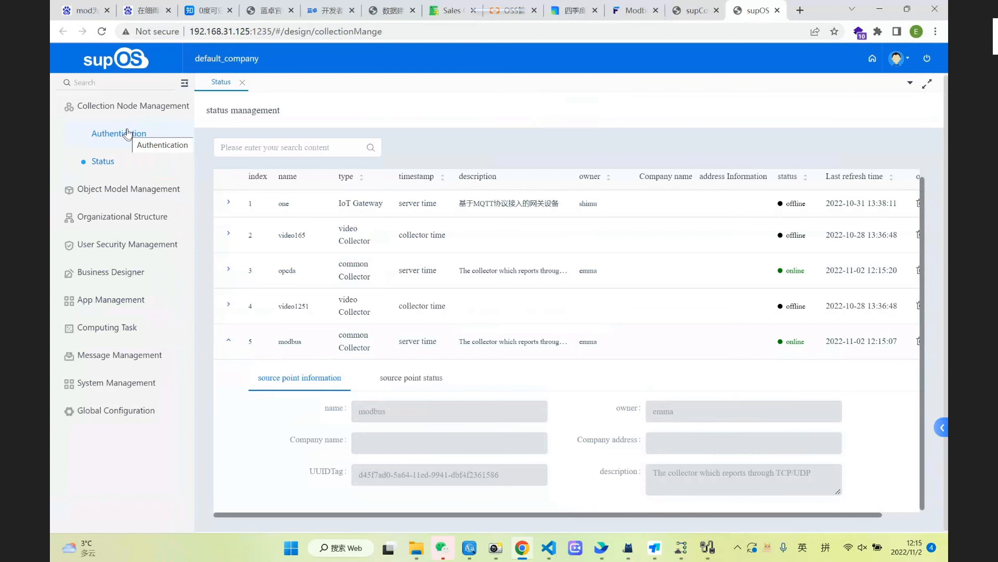
- List the object instances of the Collector Template in Object Model Management
{"action": "left_click", "coordinate": [156, 108]}
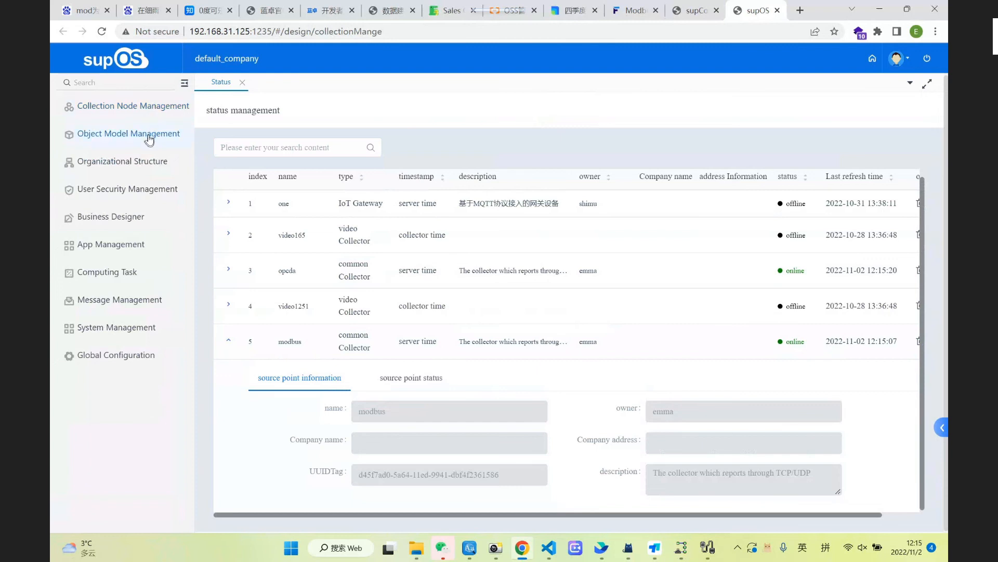
{"action": "left_click", "coordinate": [150, 139]}
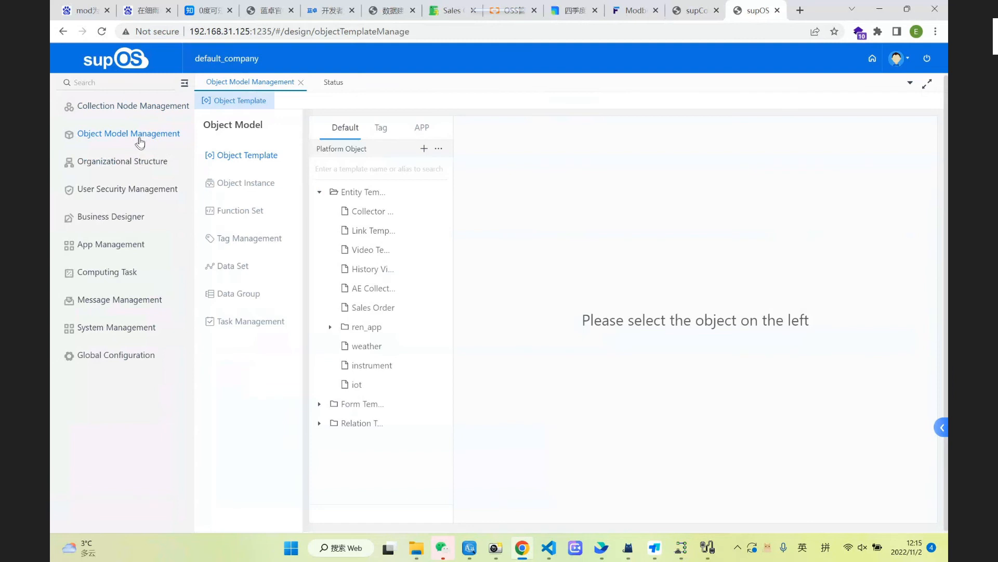
{"action": "left_click", "coordinate": [257, 188]}
{"action": "left_click", "coordinate": [385, 195]}
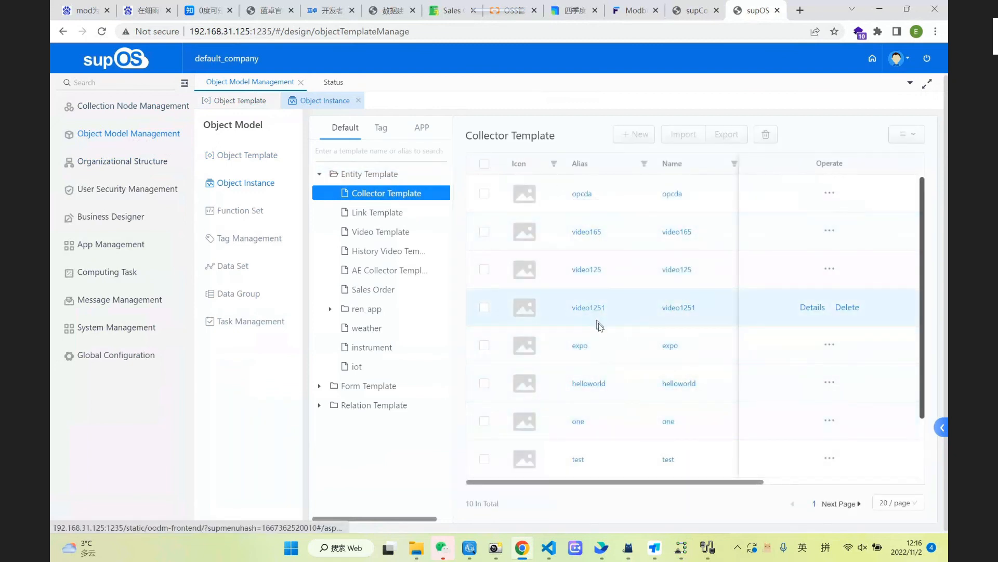
- Open the modbus object instance, examine its own attributes for the imported device tags, and return to the object instance list
{"action": "scroll", "coordinate": [602, 330], "scroll_direction": "down", "scroll_amount": 2}
{"action": "left_click", "coordinate": [672, 461]}
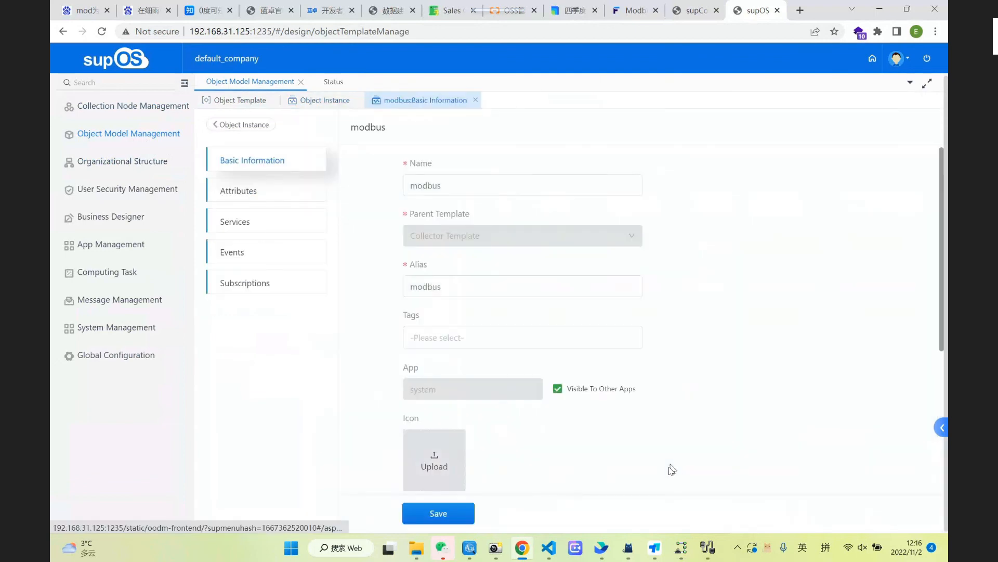
{"action": "left_click", "coordinate": [264, 192]}
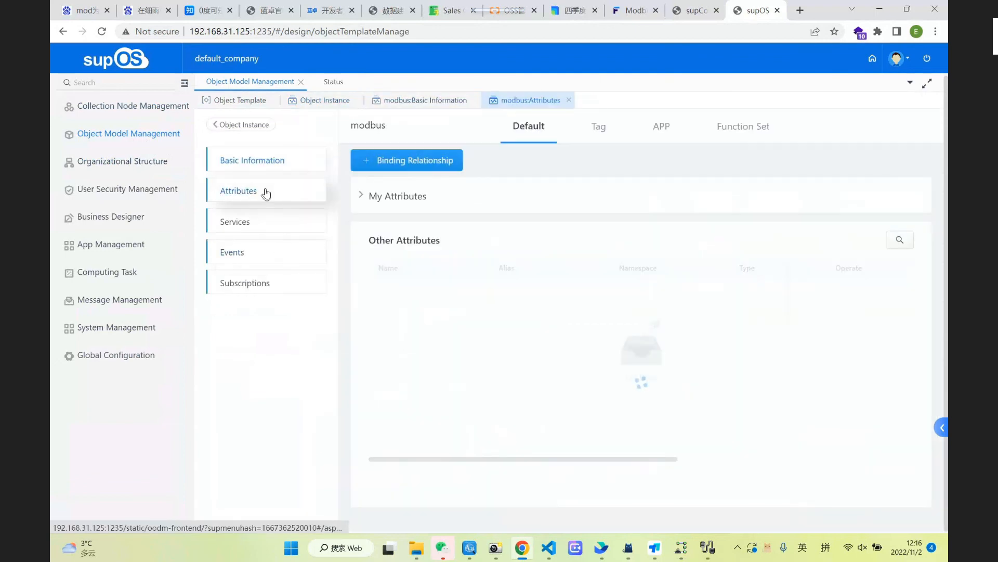
{"action": "left_click", "coordinate": [361, 196]}
{"action": "scroll", "coordinate": [473, 336], "scroll_direction": "down", "scroll_amount": 1}
{"action": "scroll", "coordinate": [494, 333], "scroll_direction": "up", "scroll_amount": 2}
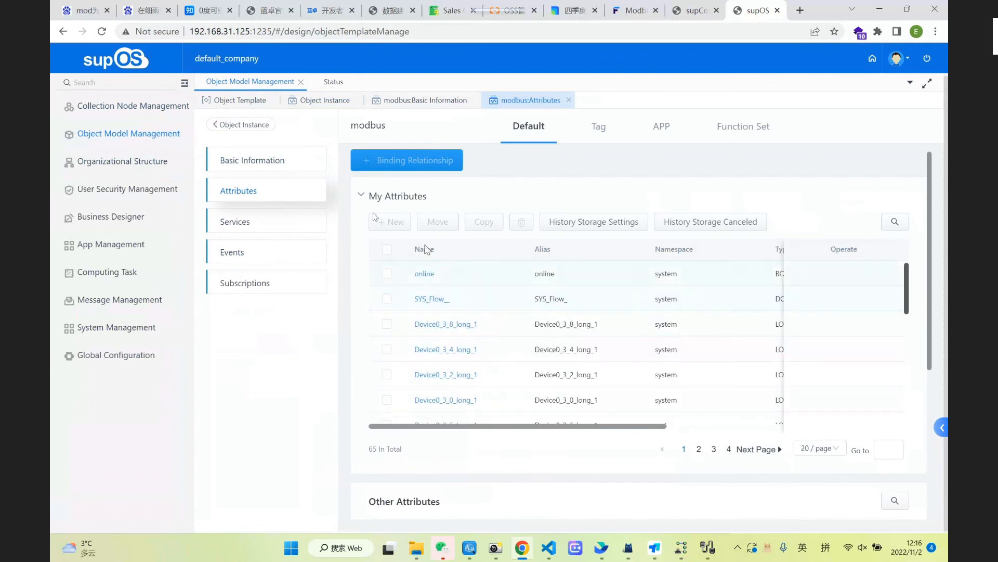
{"action": "left_click", "coordinate": [244, 125]}
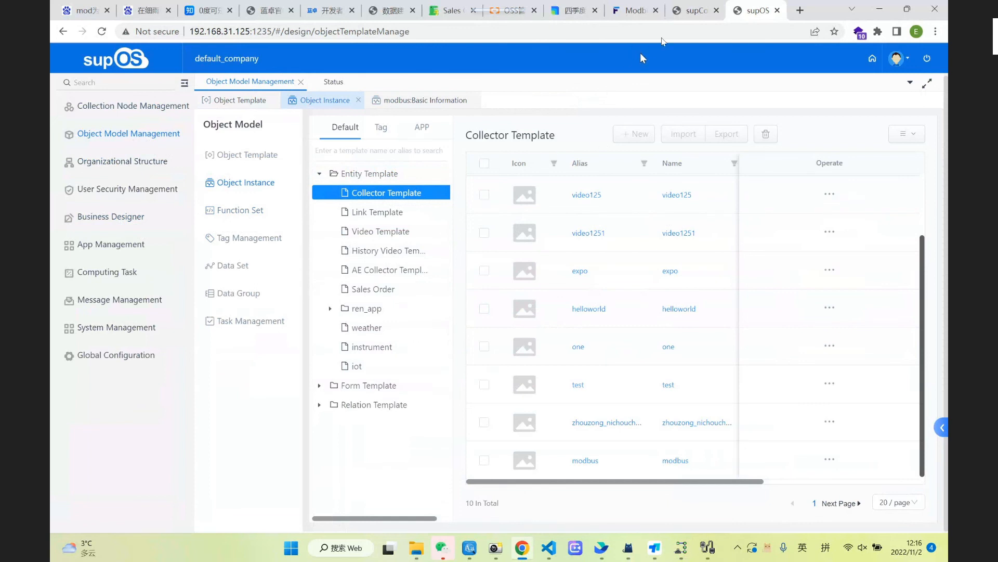
- Switch to the Modbus page of the supOS docs and review the Connecting supOS Platform instructions through step 5
{"action": "left_click", "coordinate": [632, 10]}
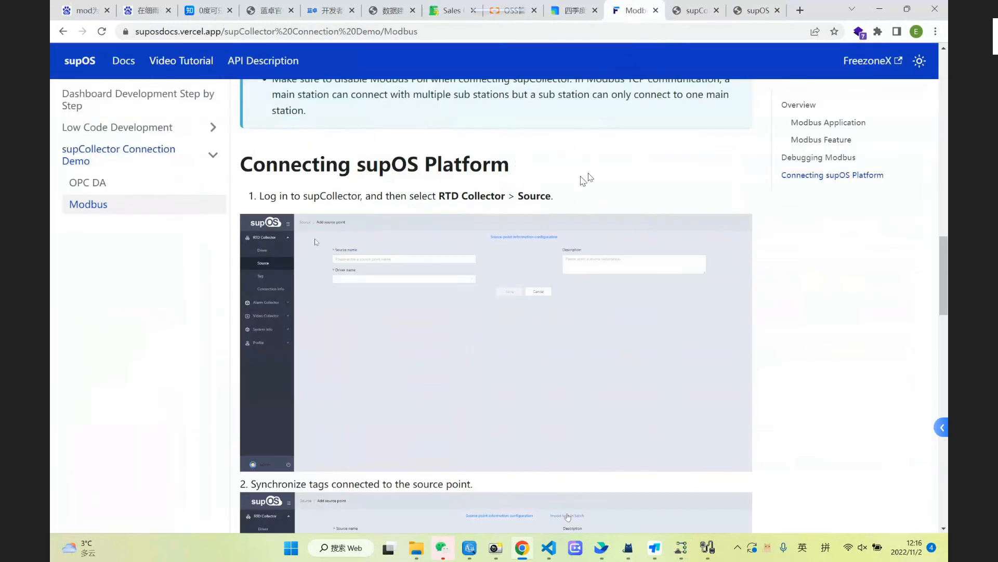
{"action": "scroll", "coordinate": [593, 182], "scroll_direction": "down", "scroll_amount": 2}
{"action": "scroll", "coordinate": [598, 187], "scroll_direction": "up", "scroll_amount": 2}
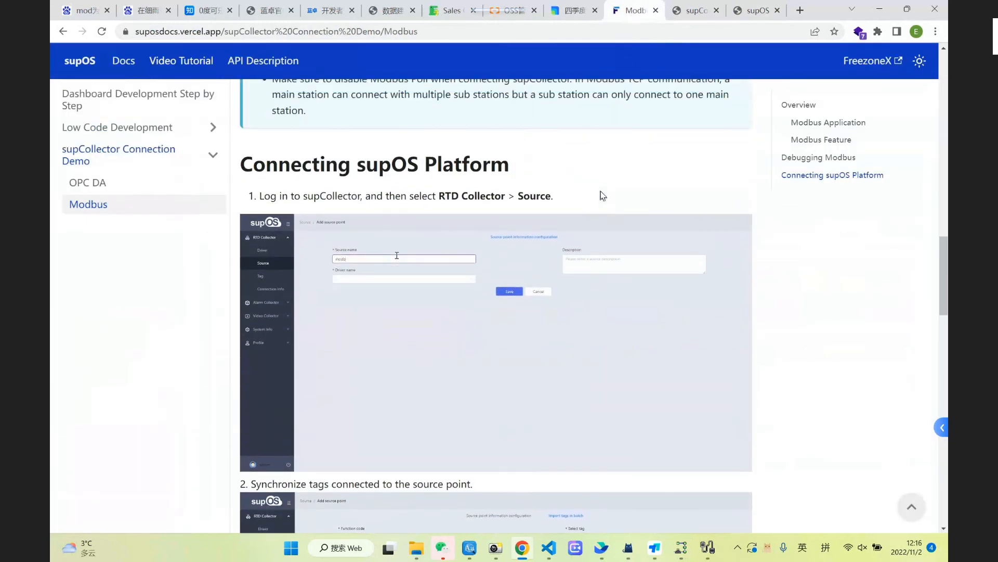
{"action": "scroll", "coordinate": [600, 192], "scroll_direction": "down", "scroll_amount": 6}
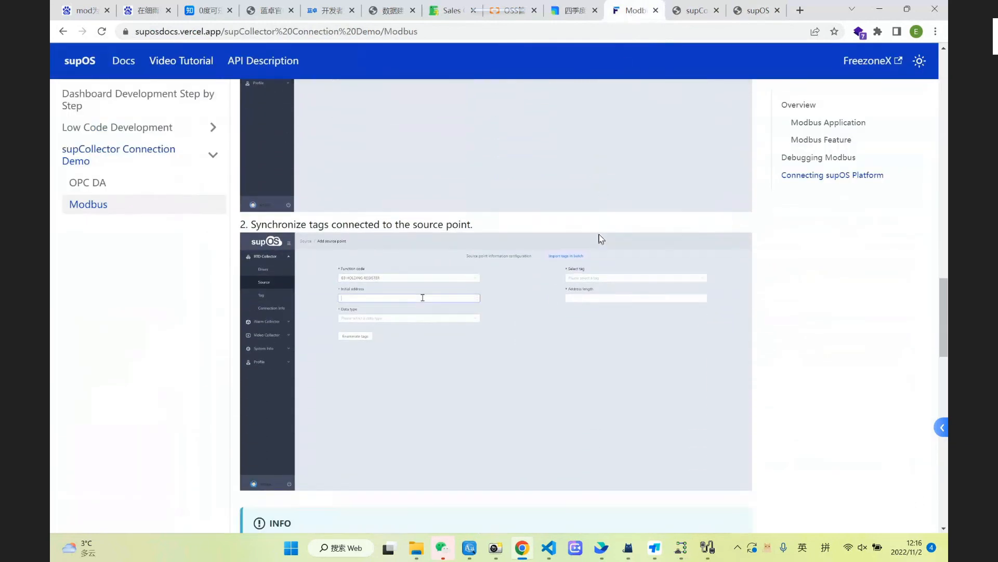
{"action": "scroll", "coordinate": [600, 254], "scroll_direction": "down", "scroll_amount": 7}
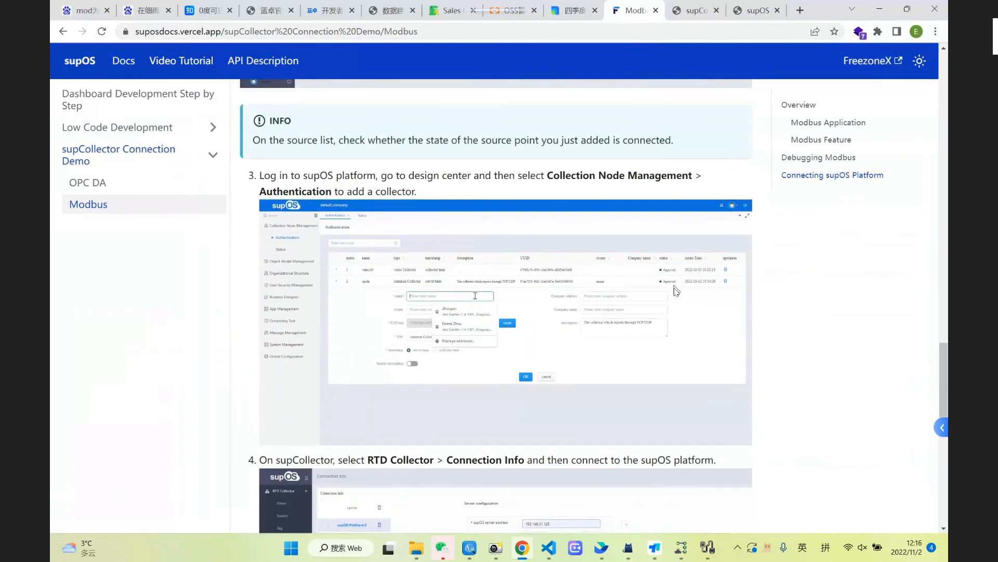
{"action": "scroll", "coordinate": [739, 323], "scroll_direction": "down", "scroll_amount": 2}
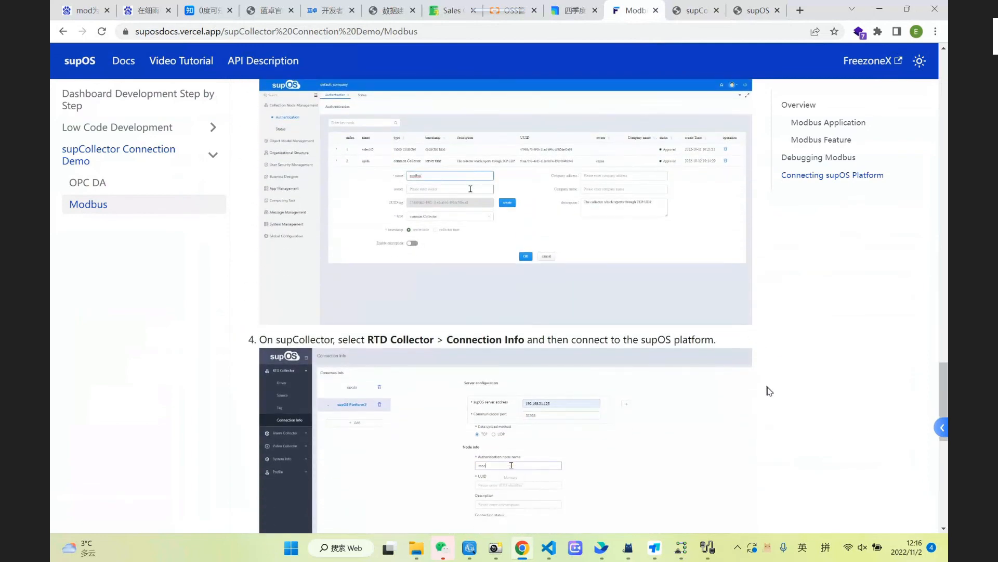
{"action": "scroll", "coordinate": [759, 374], "scroll_direction": "down", "scroll_amount": 4}
{"action": "scroll", "coordinate": [764, 387], "scroll_direction": "down", "scroll_amount": 4}
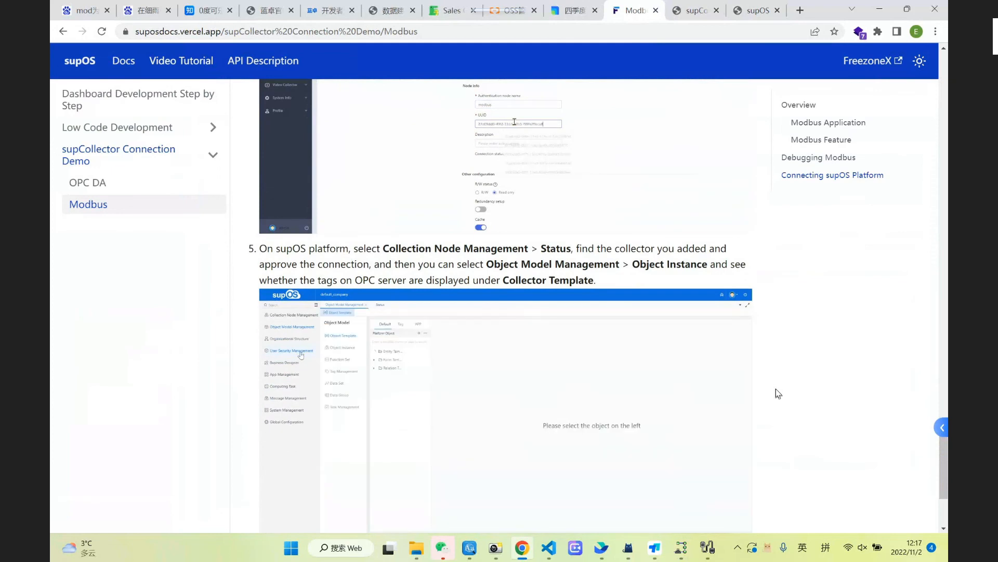
{"action": "scroll", "coordinate": [776, 389], "scroll_direction": "down", "scroll_amount": 3}
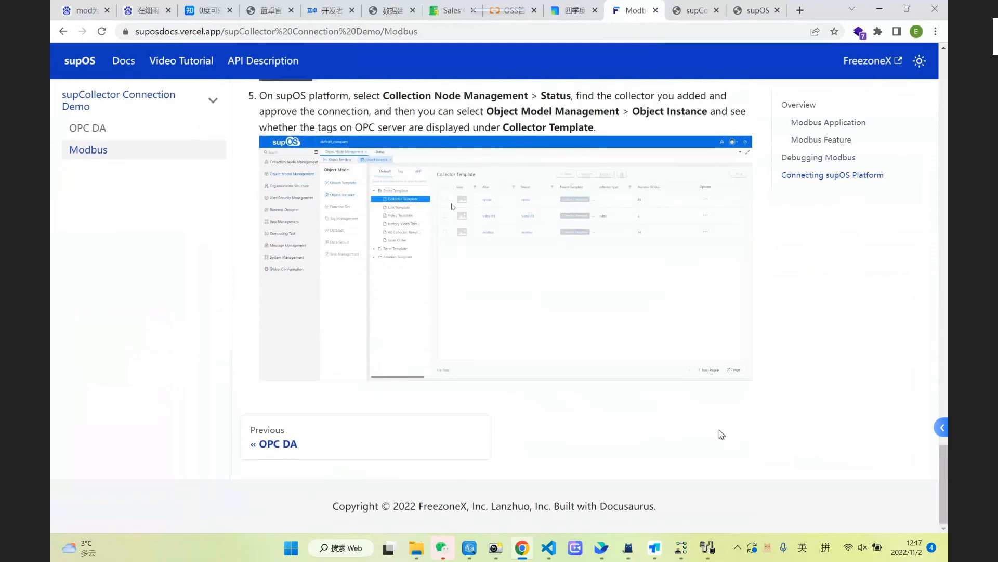